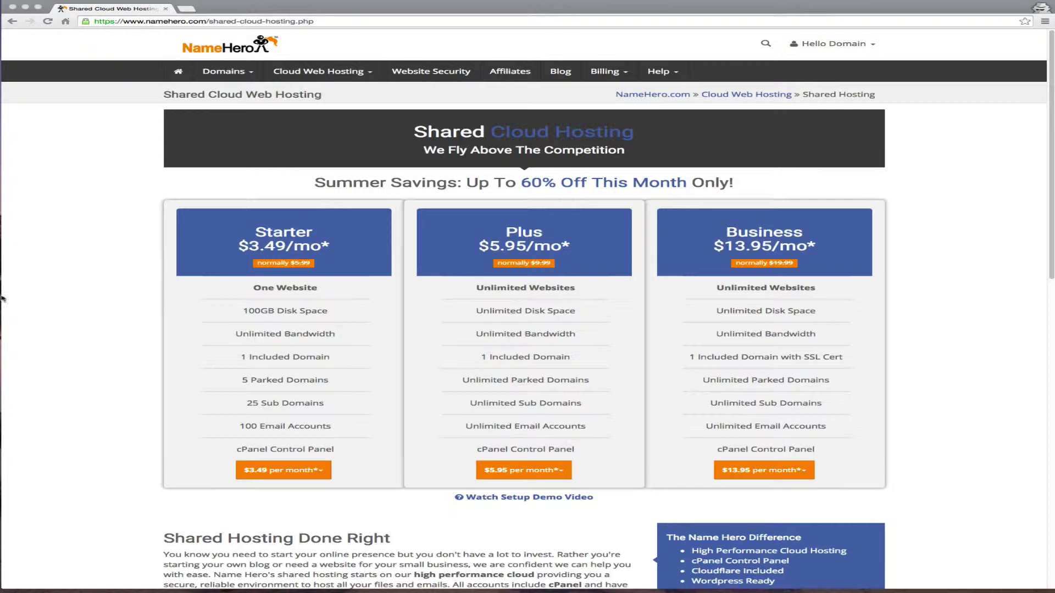
{"action": "mouse_move", "coordinate": [462, 289]}
{"action": "left_mouse_down"}
{"action": "mouse_move", "coordinate": [491, 300]}
{"action": "mouse_move", "coordinate": [526, 435]}
{"action": "left_mouse_up"}
{"action": "left_click", "coordinate": [526, 435]}
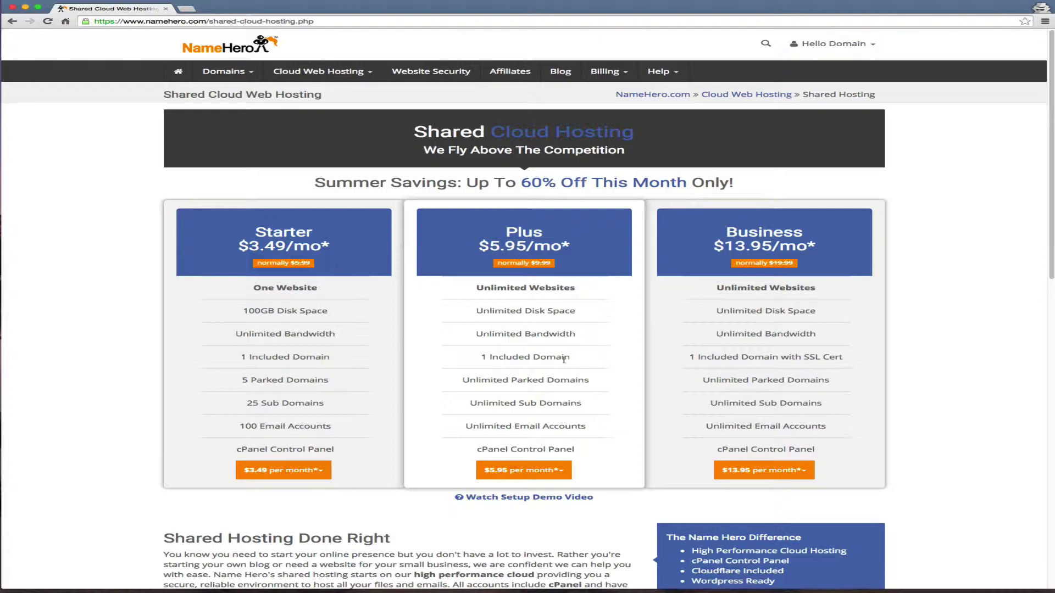
{"action": "left_click_drag", "start_coordinate": [572, 358], "coordinate": [467, 351]}
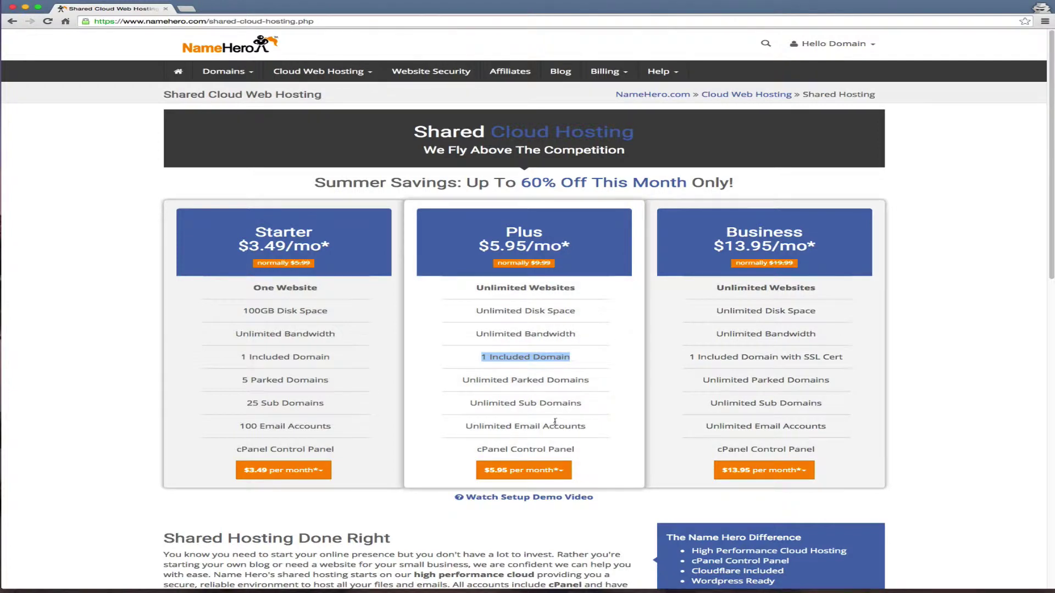
Step: Order the Plus plan at its 36-month price of $5.95/mo
{"action": "left_click", "coordinate": [544, 440]}
{"action": "left_click", "coordinate": [520, 468]}
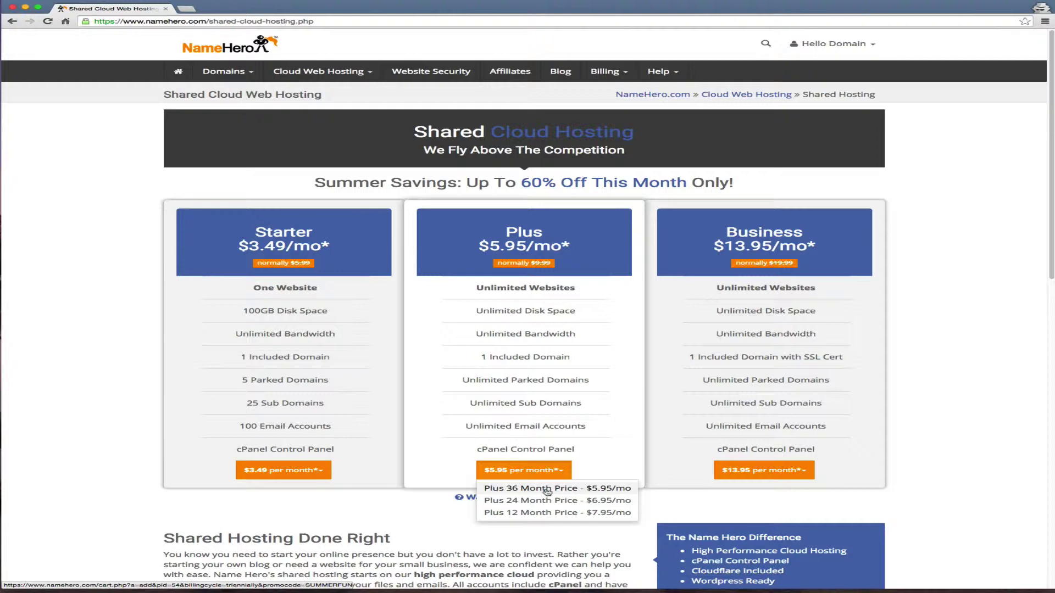
{"action": "left_click", "coordinate": [547, 489]}
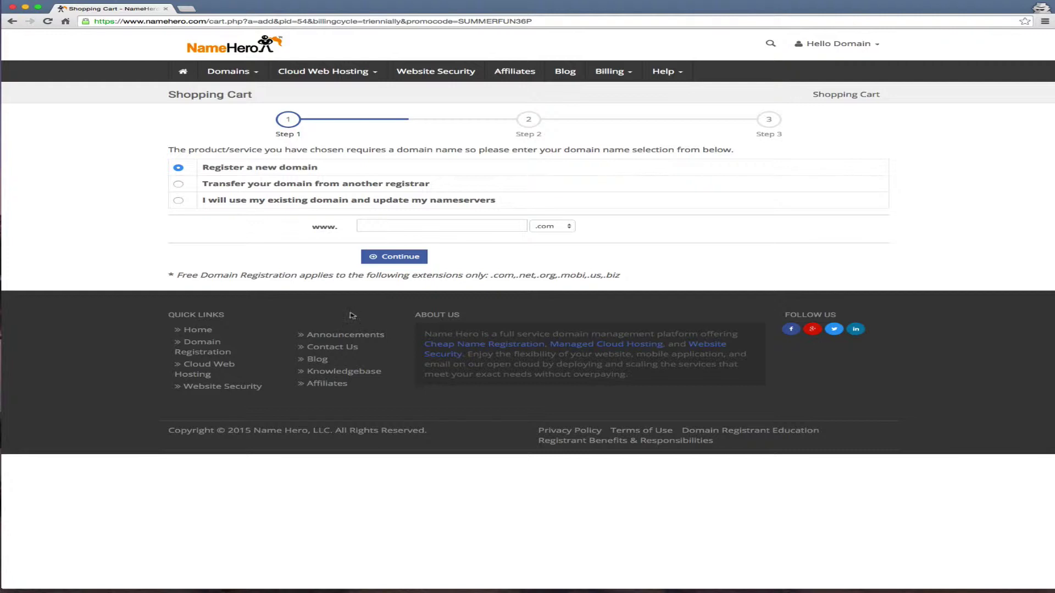
Step: Use the existing domain domaingrip.com for the hosting order and continue
{"action": "left_click_drag", "start_coordinate": [491, 275], "coordinate": [615, 276]}
{"action": "left_click", "coordinate": [336, 201]}
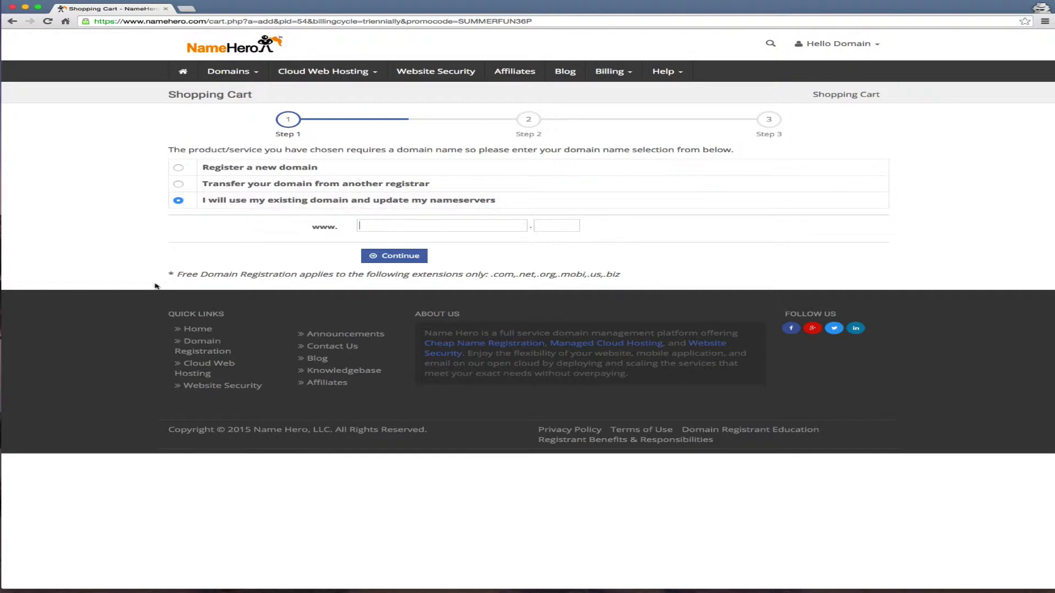
{"action": "type", "text": "domaingrip"}
{"action": "type", "text": "com"}
{"action": "left_click", "coordinate": [380, 254]}
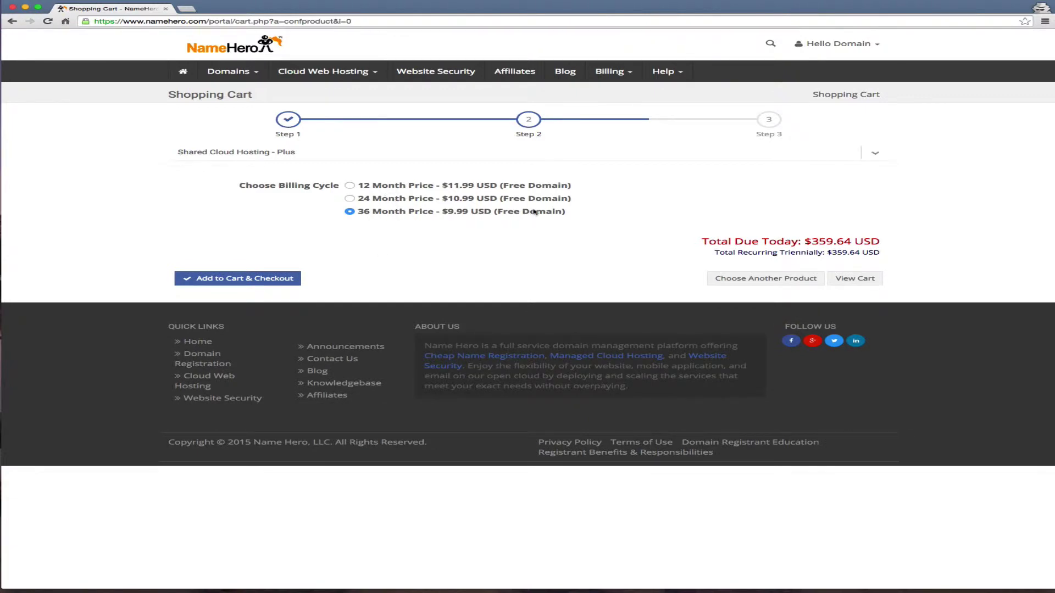
Step: Add the 36-month Plus plan to the cart and check out the order
{"action": "left_click", "coordinate": [242, 278]}
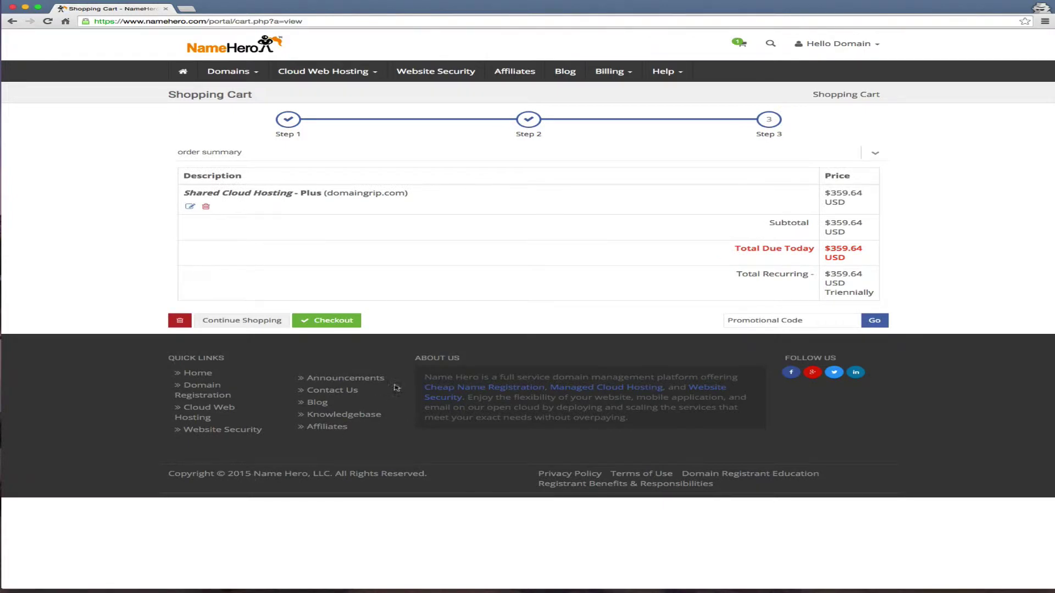
{"action": "left_click", "coordinate": [330, 320]}
{"action": "scroll", "coordinate": [12, 563], "scroll_direction": "down", "scroll_amount": 4}
{"action": "scroll", "coordinate": [114, 483], "scroll_direction": "up", "scroll_amount": 3}
{"action": "scroll", "coordinate": [146, 469], "scroll_direction": "up", "scroll_amount": 1}
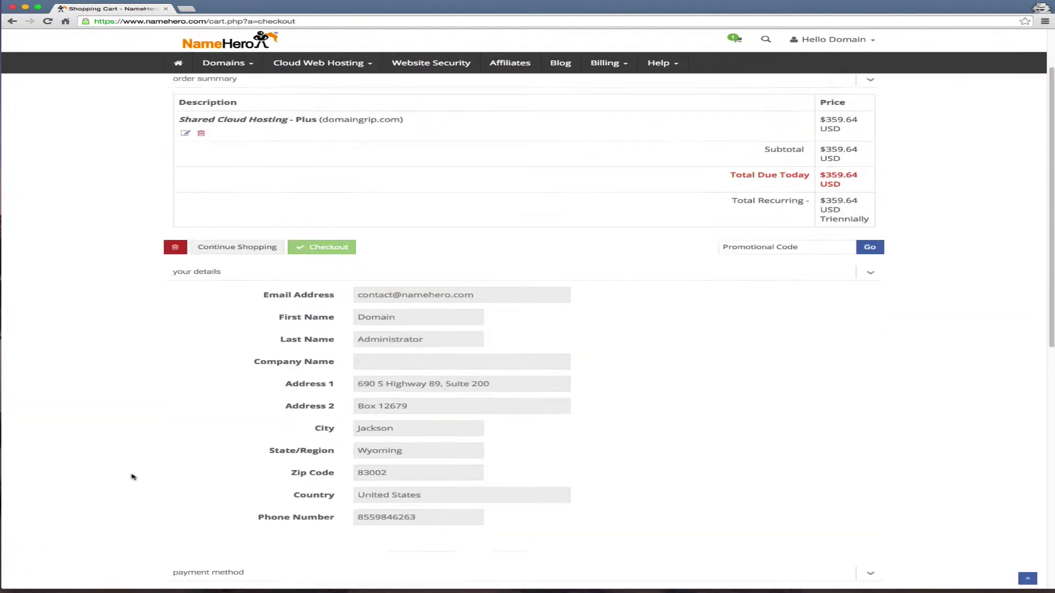
{"action": "scroll", "coordinate": [170, 465], "scroll_direction": "up", "scroll_amount": 1}
{"action": "scroll", "coordinate": [176, 464], "scroll_direction": "up", "scroll_amount": 1}
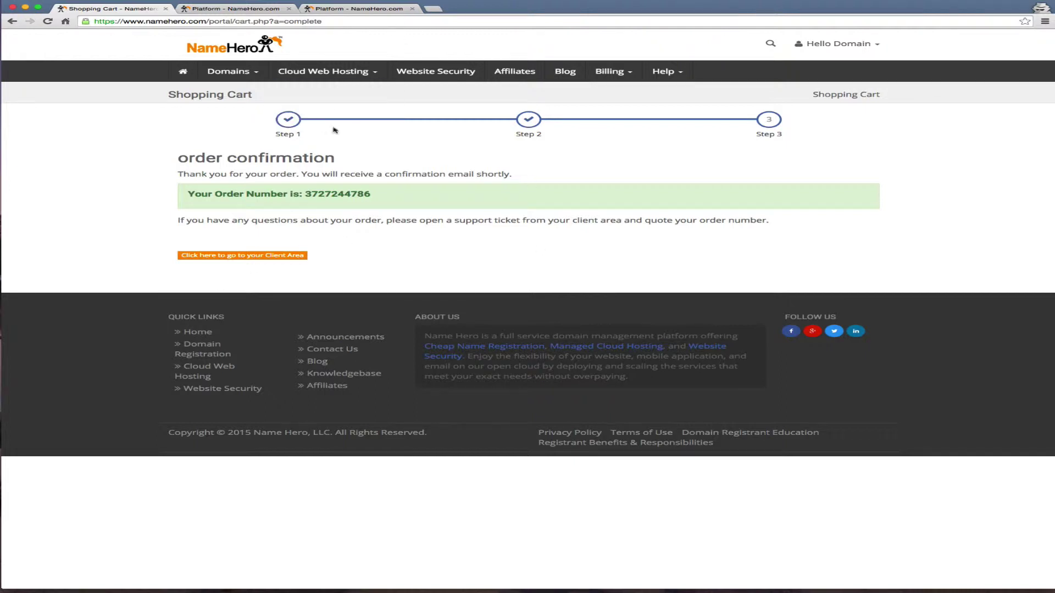
Step: Switch to the browser tab holding domaingrip.com's nameserver settings
{"action": "left_click", "coordinate": [370, 10]}
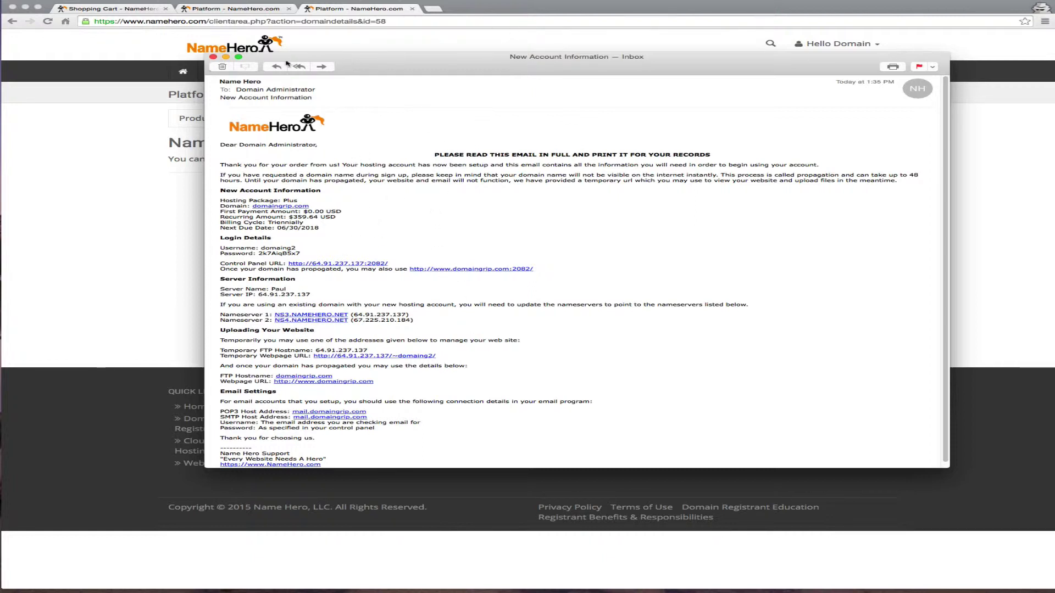
Step: Close the welcome email and save ns3.namehero.net and ns4.namehero.net as domaingrip.com's nameservers
{"action": "left_click", "coordinate": [213, 57]}
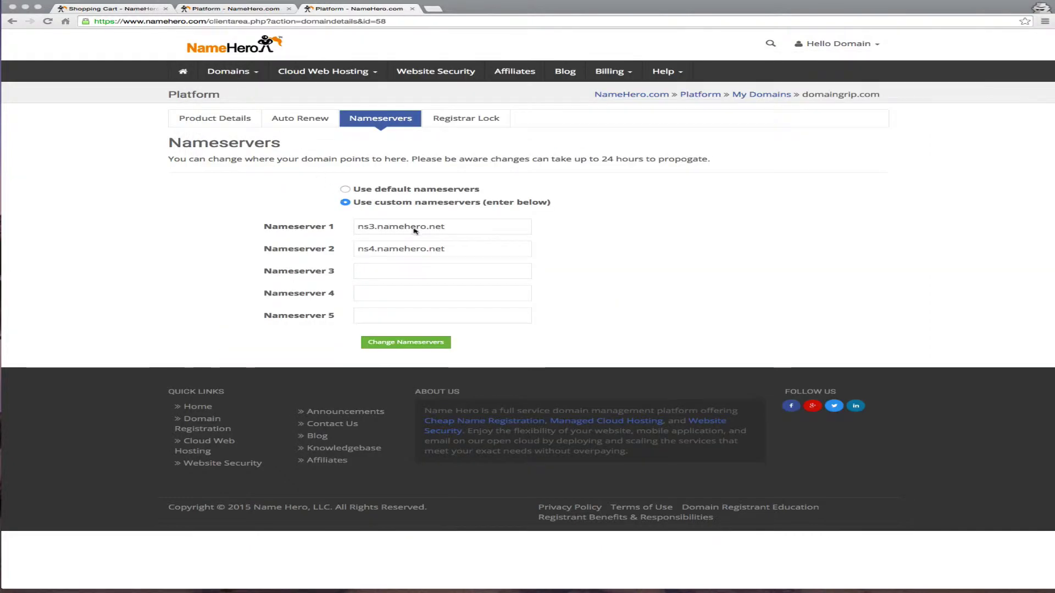
{"action": "left_click_drag", "start_coordinate": [481, 227], "coordinate": [352, 227]}
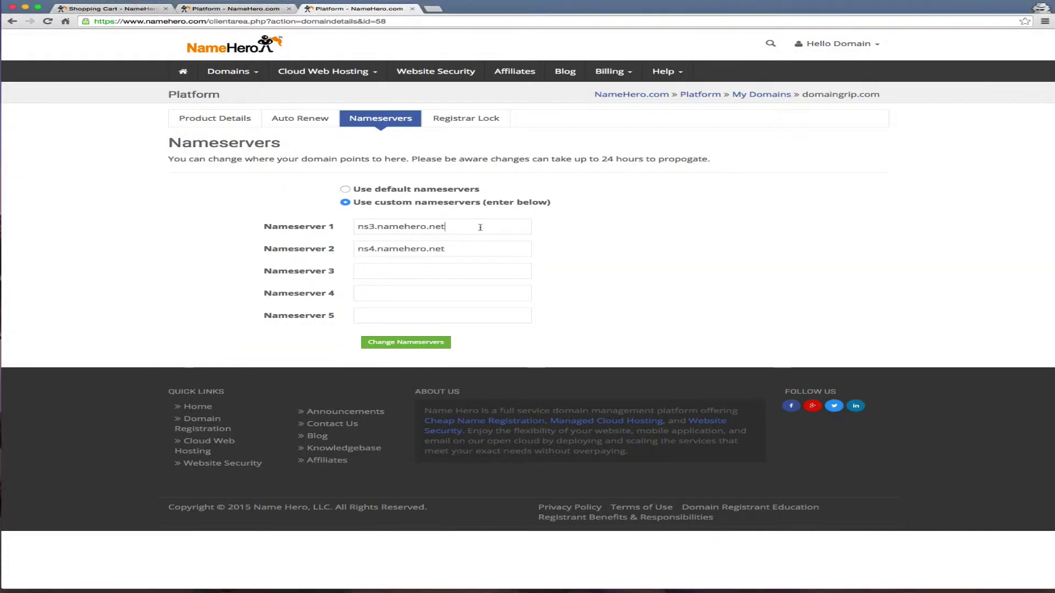
{"action": "left_click", "coordinate": [207, 126]}
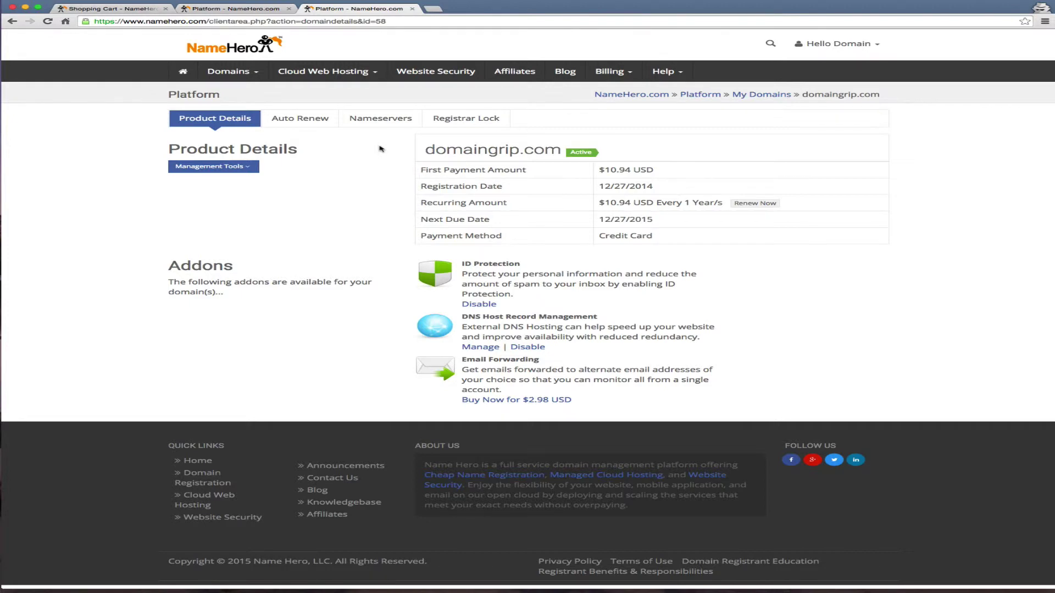
{"action": "left_click", "coordinate": [368, 127]}
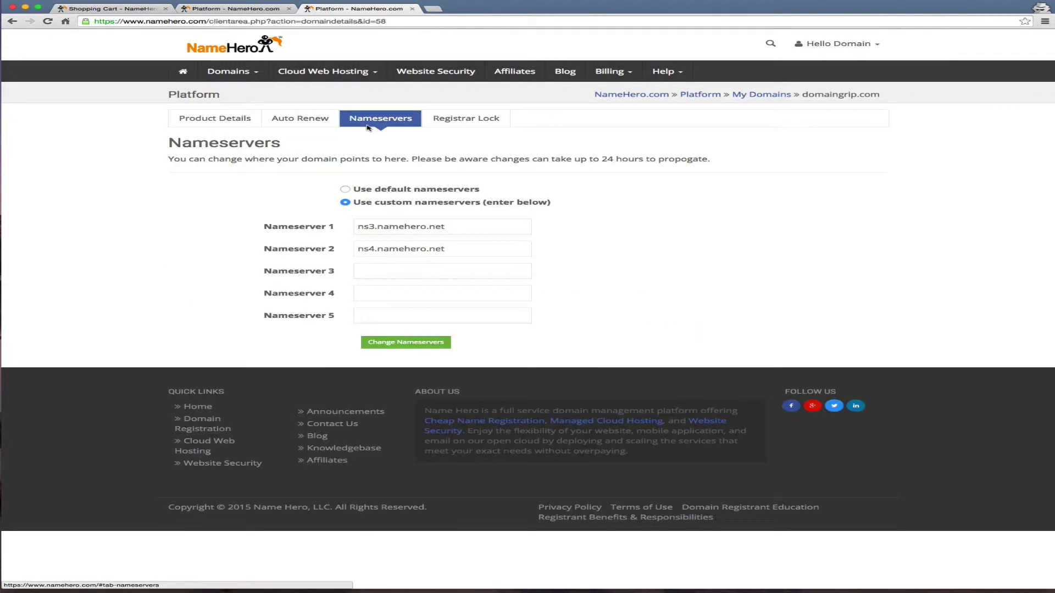
{"action": "left_click_drag", "start_coordinate": [462, 228], "coordinate": [357, 228]}
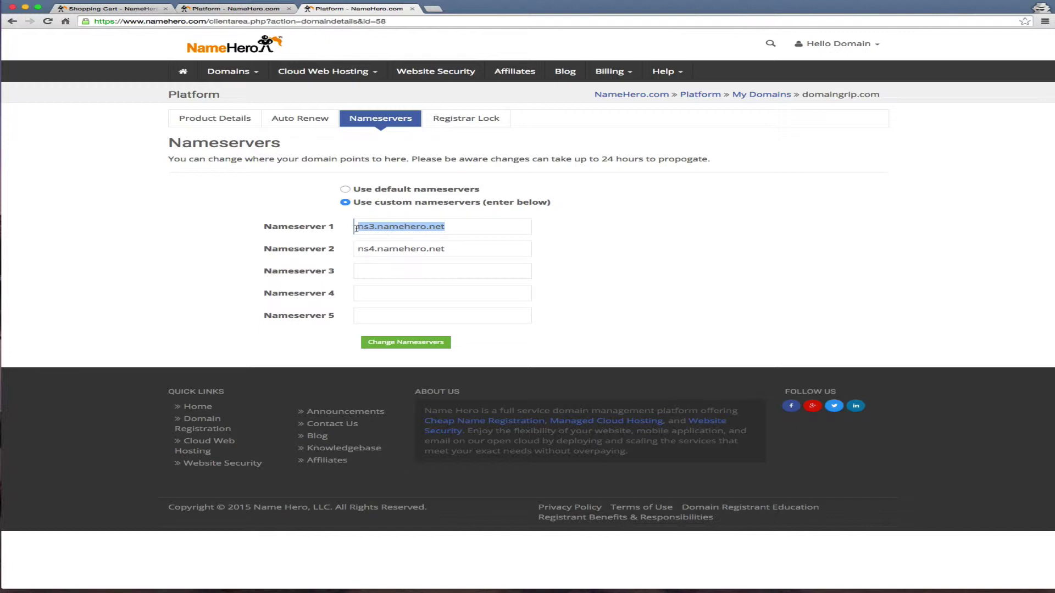
{"action": "left_click_drag", "start_coordinate": [450, 249], "coordinate": [355, 250]}
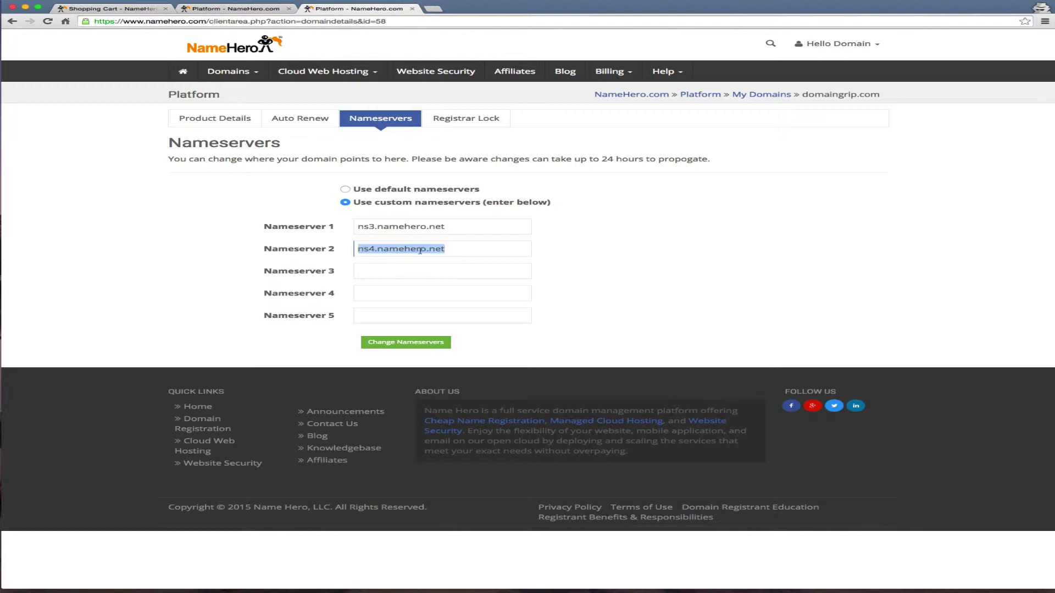
{"action": "left_click", "coordinate": [395, 341]}
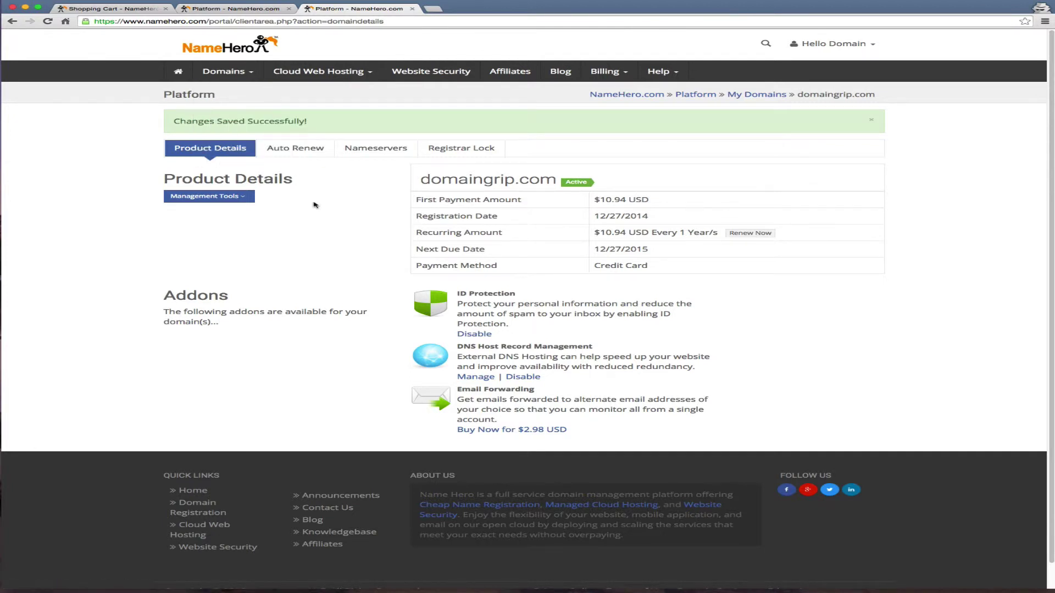
Step: Log into cPanel from the Shared Cloud Hosting - Plus product details
{"action": "left_click", "coordinate": [225, 8]}
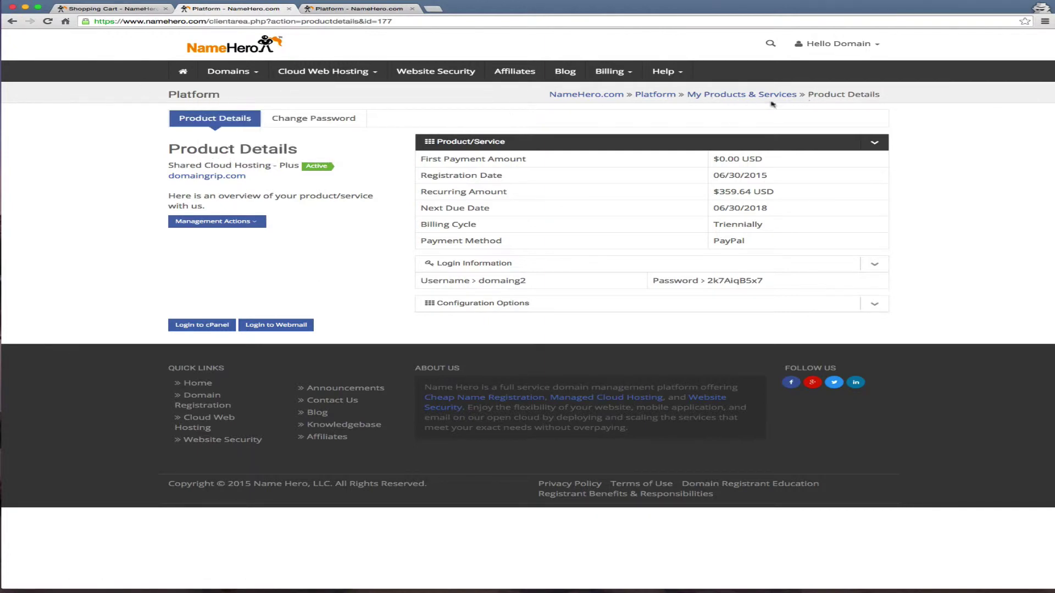
{"action": "left_click", "coordinate": [184, 326]}
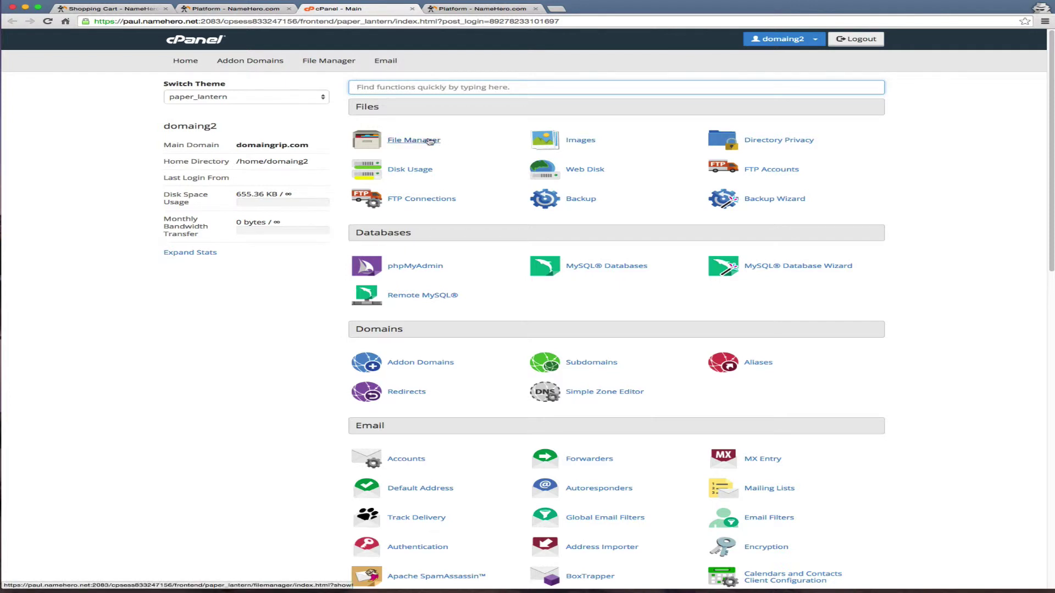
Step: Scroll the cPanel dashboard down to the Softaculous Apps Installer's WordPress icon
{"action": "scroll", "coordinate": [475, 188], "scroll_direction": "down", "scroll_amount": 1}
{"action": "scroll", "coordinate": [442, 215], "scroll_direction": "down", "scroll_amount": 1}
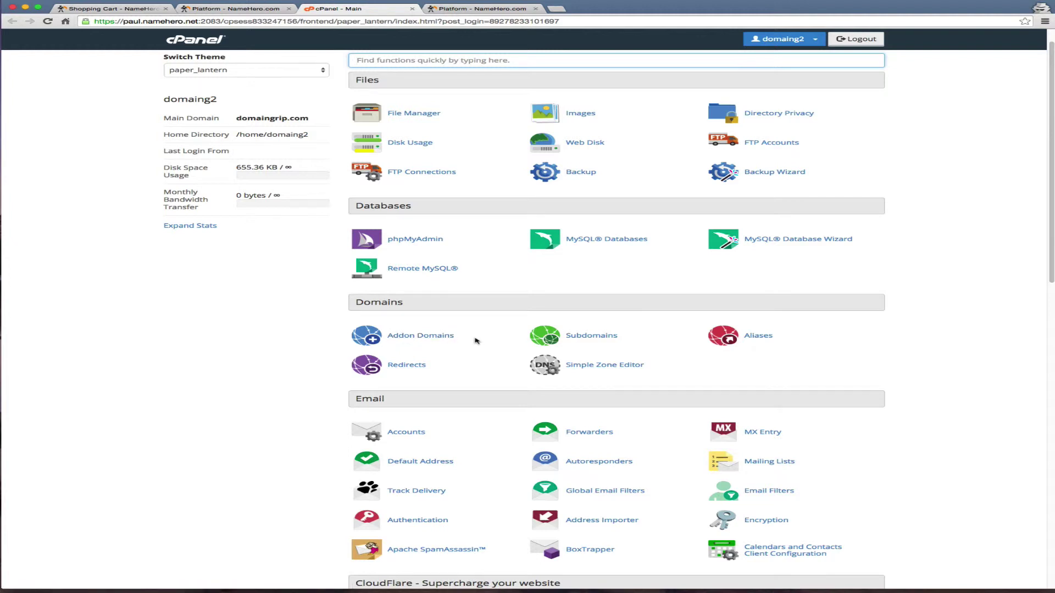
{"action": "scroll", "coordinate": [473, 340], "scroll_direction": "down", "scroll_amount": 3}
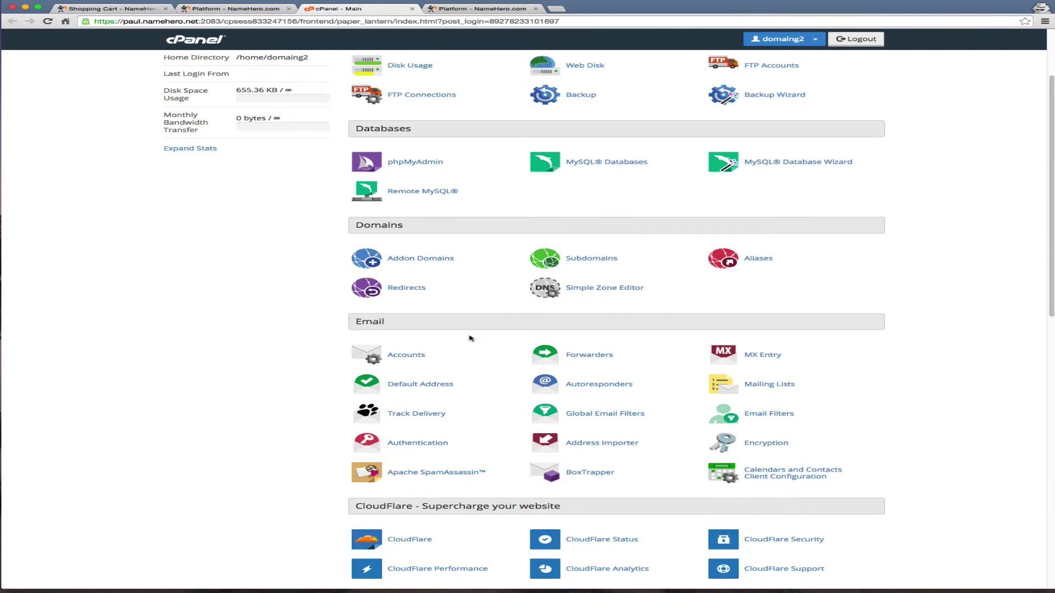
{"action": "scroll", "coordinate": [468, 338], "scroll_direction": "down", "scroll_amount": 1}
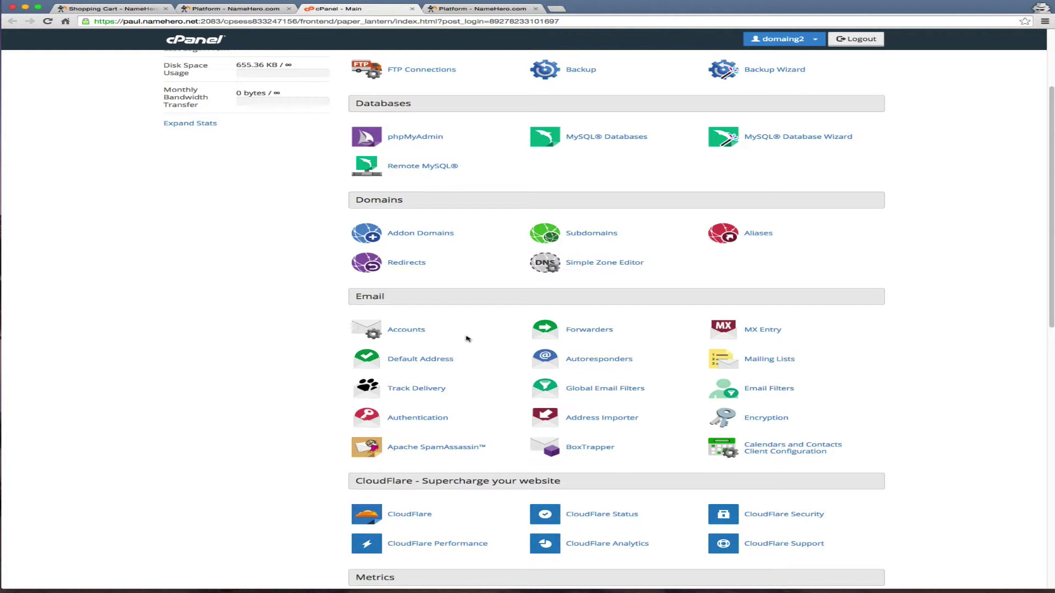
{"action": "scroll", "coordinate": [468, 339], "scroll_direction": "down", "scroll_amount": 3}
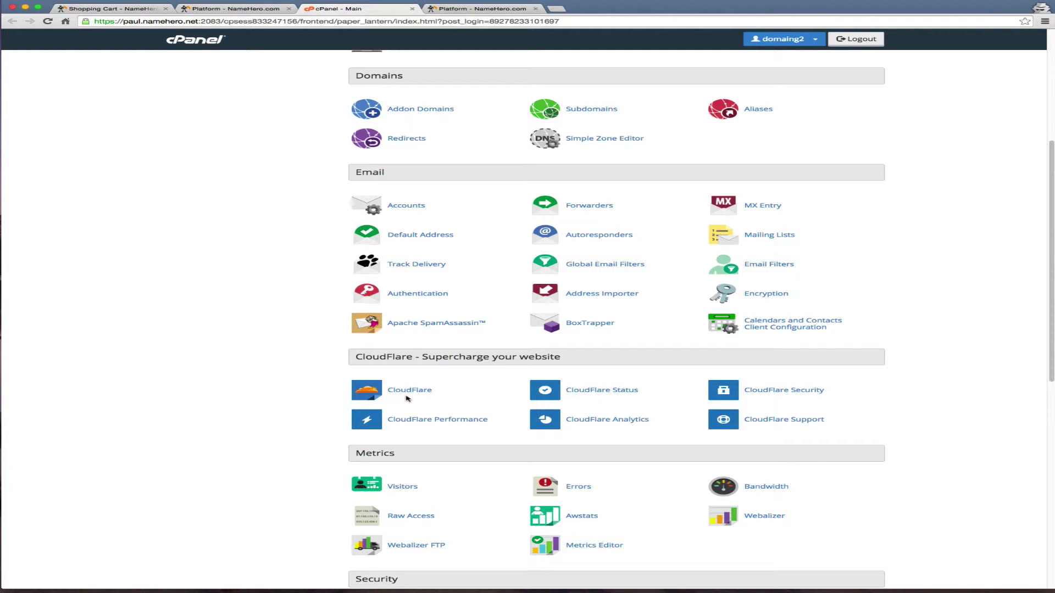
{"action": "scroll", "coordinate": [409, 380], "scroll_direction": "down", "scroll_amount": 3}
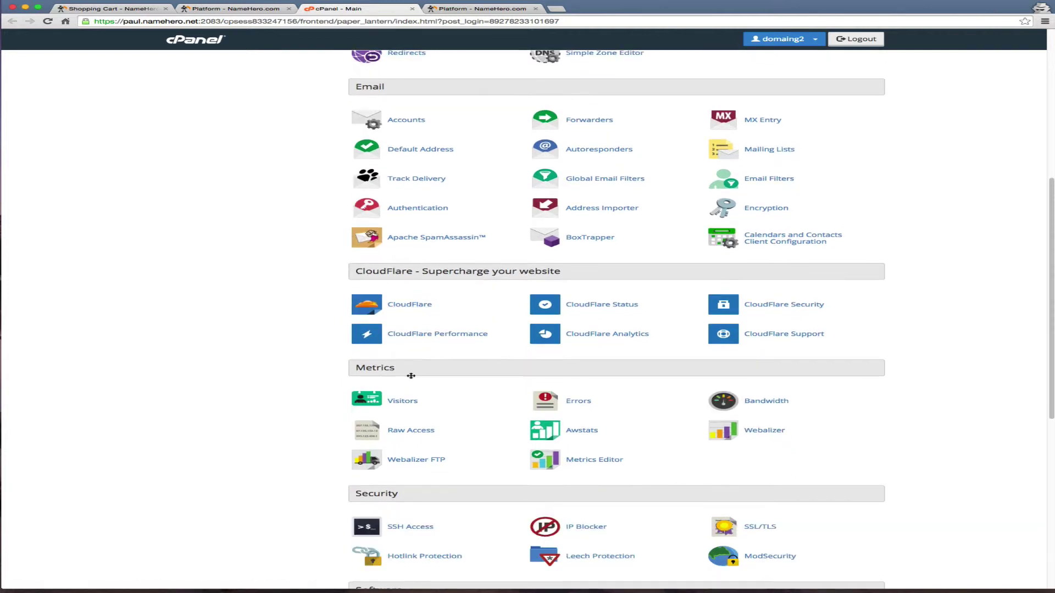
{"action": "scroll", "coordinate": [406, 371], "scroll_direction": "down", "scroll_amount": 5}
{"action": "scroll", "coordinate": [401, 368], "scroll_direction": "down", "scroll_amount": 2}
{"action": "scroll", "coordinate": [401, 371], "scroll_direction": "down", "scroll_amount": 2}
{"action": "scroll", "coordinate": [405, 379], "scroll_direction": "down", "scroll_amount": 1}
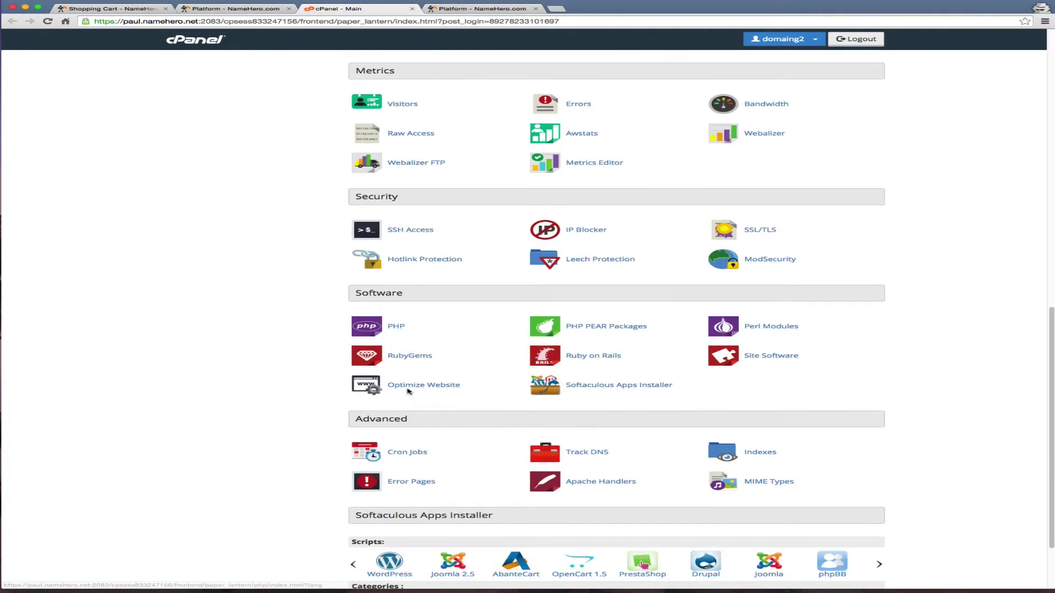
{"action": "scroll", "coordinate": [409, 387], "scroll_direction": "down", "scroll_amount": 3}
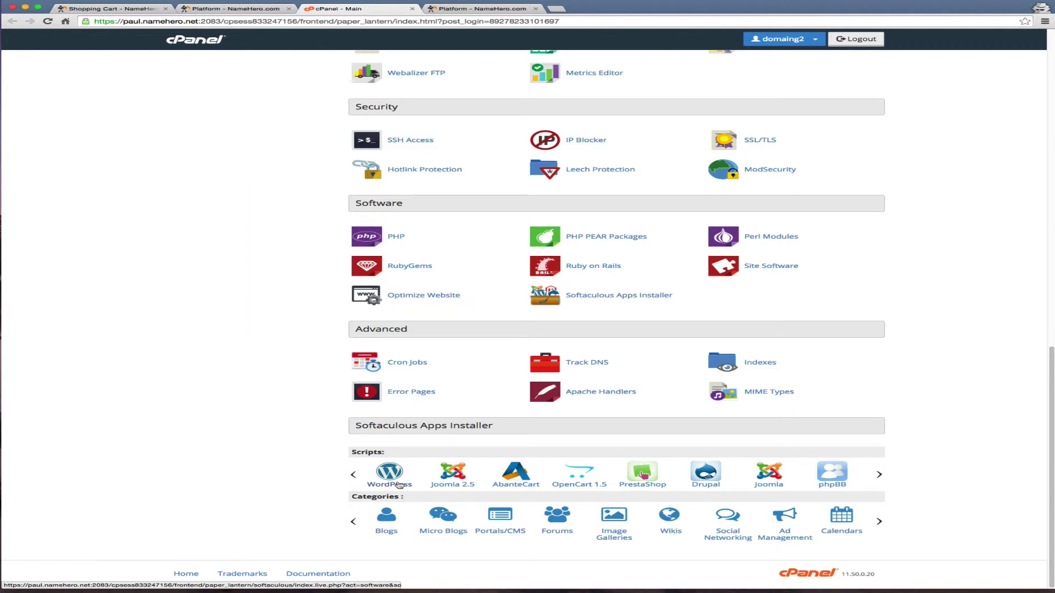
Step: Start a WordPress install on domaingrip.com and clear the wp directory to install at root
{"action": "left_click", "coordinate": [399, 485]}
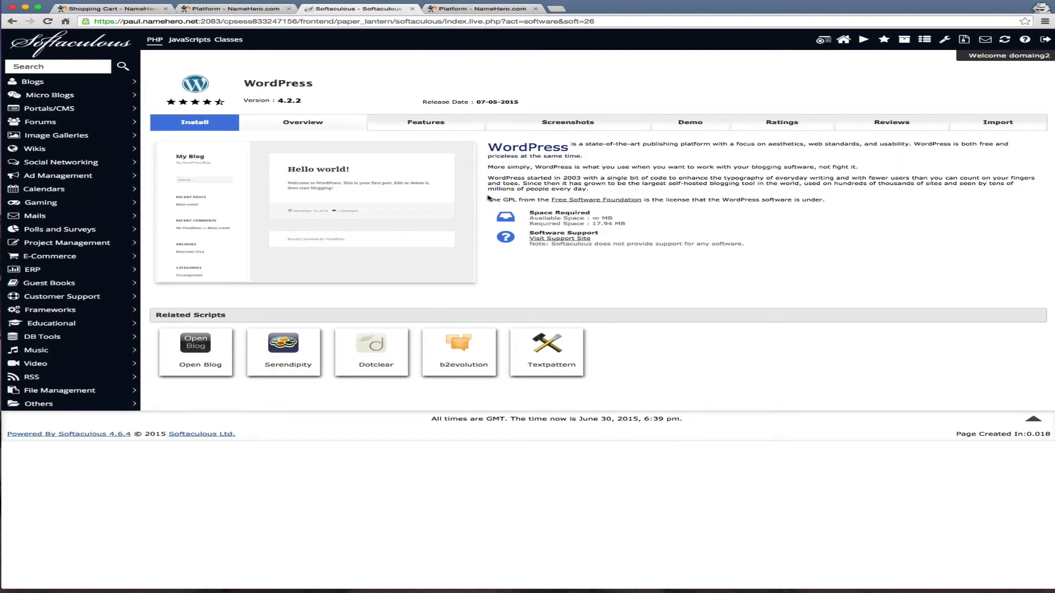
{"action": "left_click", "coordinate": [211, 123]}
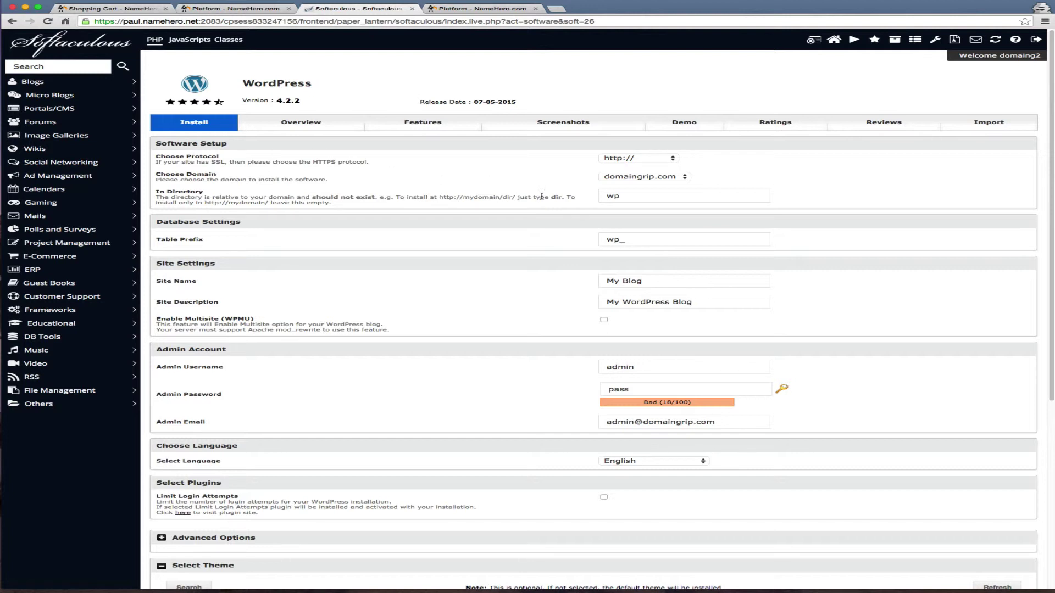
{"action": "left_click", "coordinate": [628, 194]}
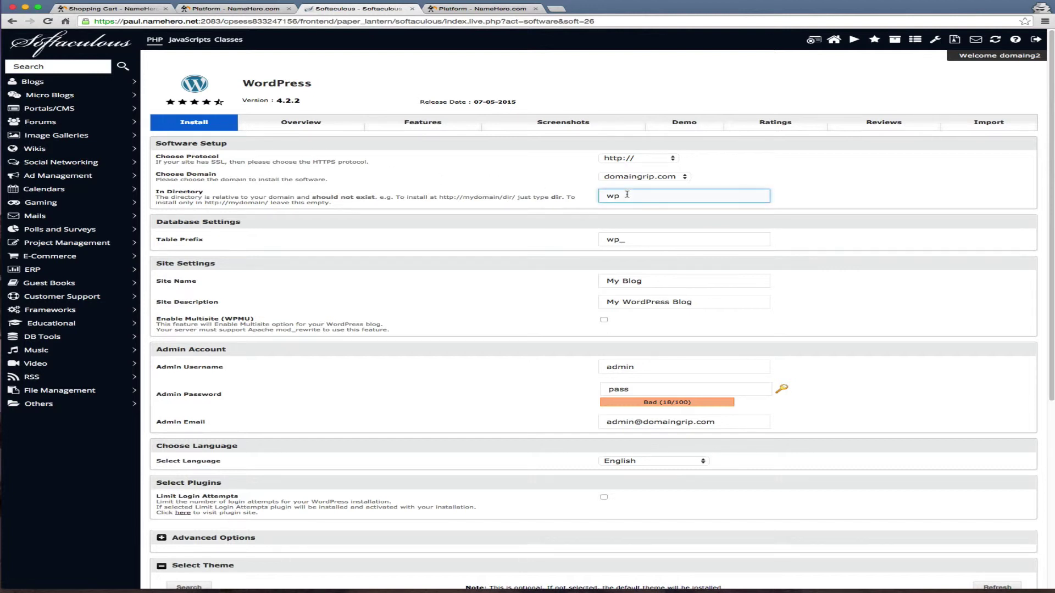
{"action": "left_click", "coordinate": [684, 178]}
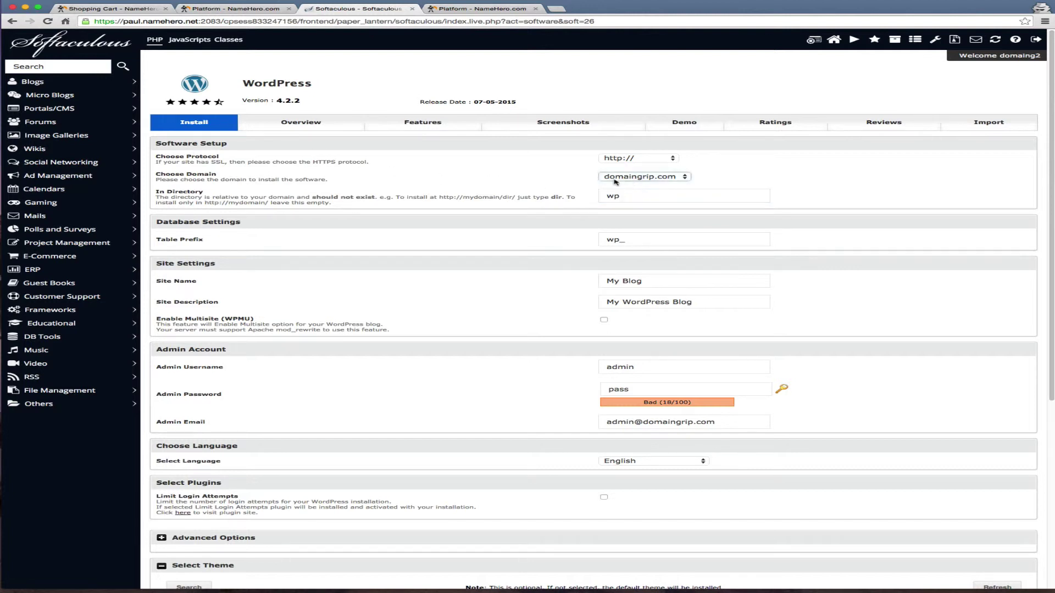
{"action": "left_click", "coordinate": [674, 199]}
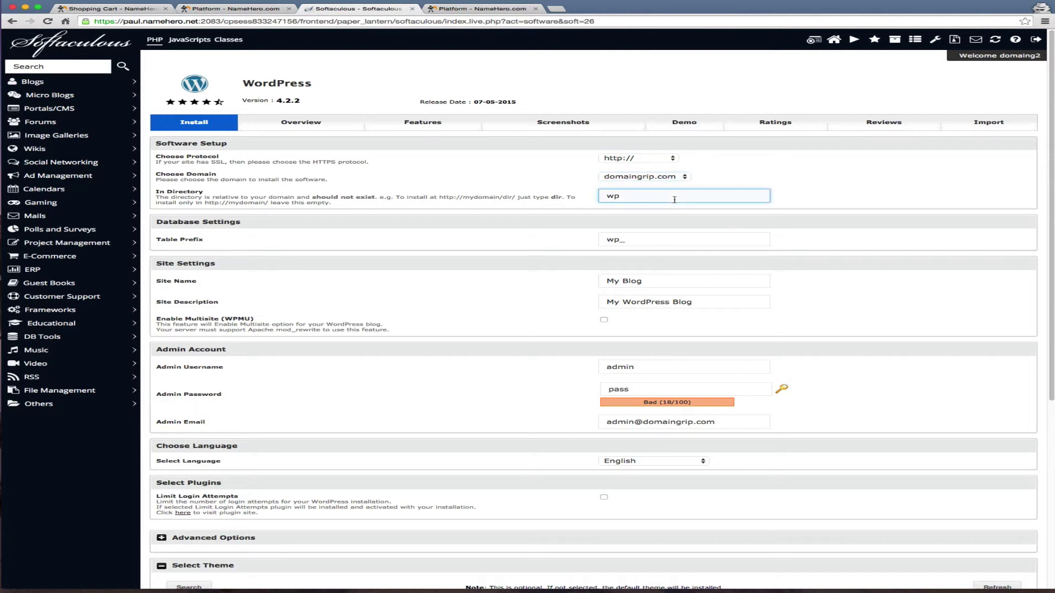
{"action": "double_click", "coordinate": [613, 196]}
{"action": "key", "text": "BackSpace"}
{"action": "key", "text": "Tab"}
{"action": "key", "text": "Tab"}
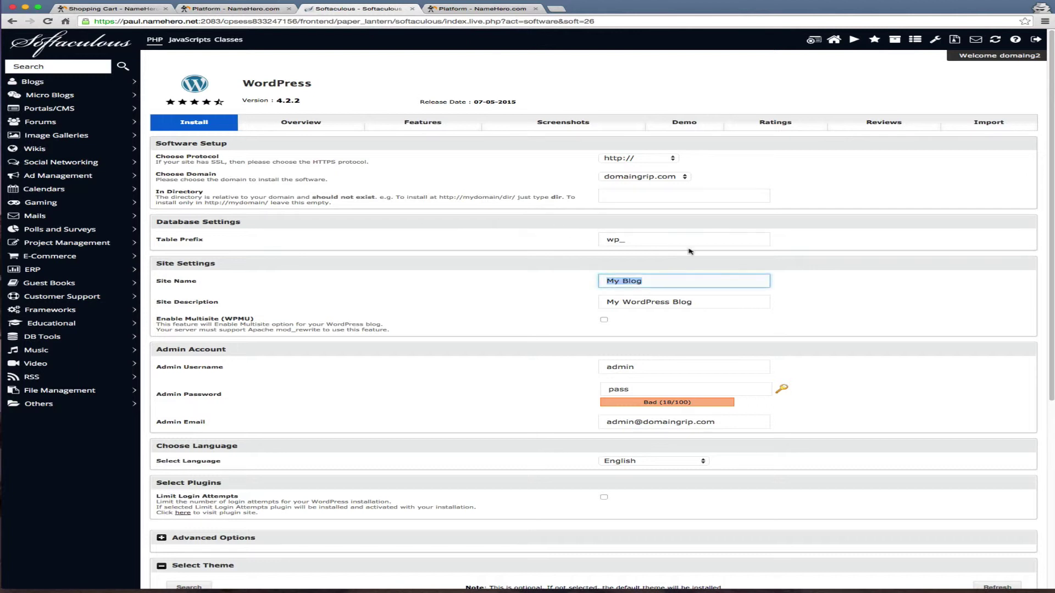
Step: Name the site Domain Grip with description 'My Cool New Domain Website'
{"action": "double_click", "coordinate": [598, 241]}
{"action": "left_click", "coordinate": [756, 280]}
{"action": "triple_click", "coordinate": [756, 280]}
{"action": "type", "text": "Domain Gri"}
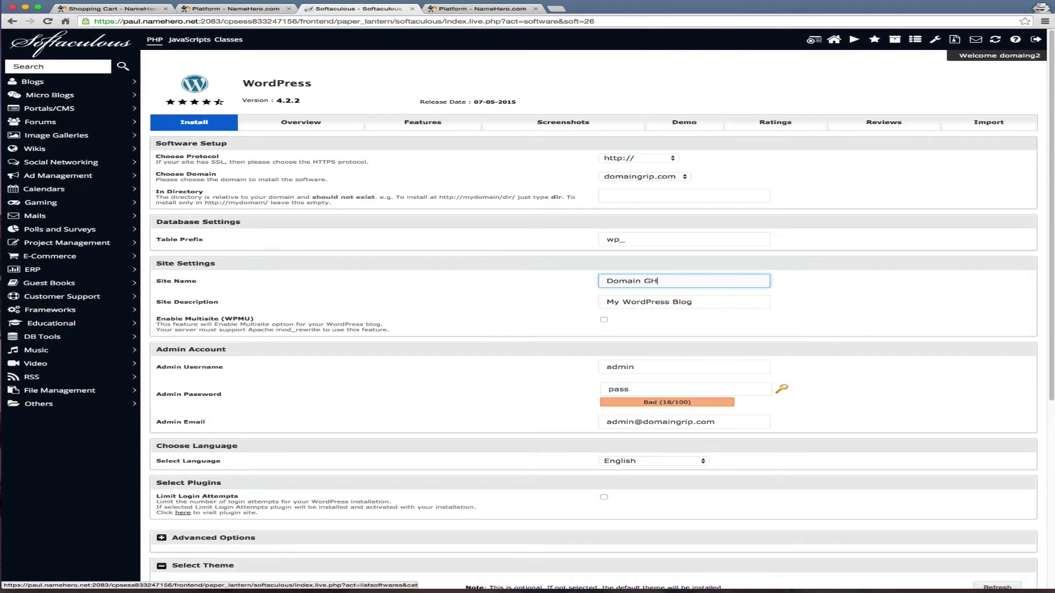
{"action": "type", "text": "p"}
{"action": "key", "text": "Tab"}
{"action": "type", "text": "My coo"}
{"action": "key", "text": "BackSpace"}
{"action": "key", "text": "BackSpace"}
{"action": "key", "text": "BackSpace"}
{"action": "type", "text": "Cool New Domain Website"}
Step: Generate a strong random admin password for the WordPress install
{"action": "left_click", "coordinate": [561, 301]}
{"action": "scroll", "coordinate": [560, 301], "scroll_direction": "down", "scroll_amount": 2}
{"action": "left_click", "coordinate": [782, 349]}
{"action": "left_click", "coordinate": [734, 346]}
{"action": "left_click_drag", "start_coordinate": [682, 348], "coordinate": [455, 333]}
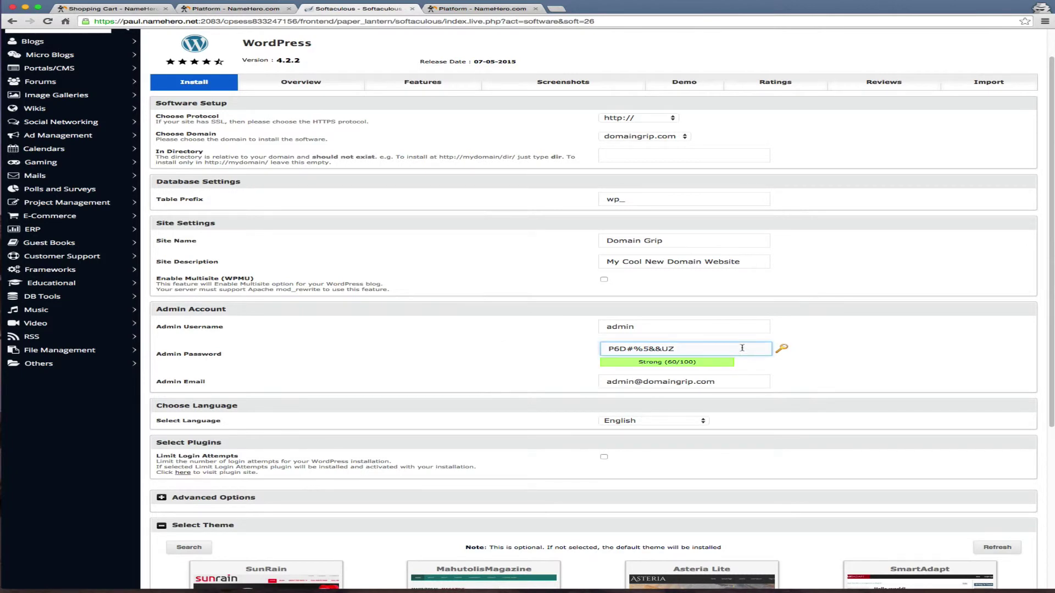
{"action": "left_click", "coordinate": [556, 356]}
Step: Expand the Advanced Options to review them, then collapse them again
{"action": "scroll", "coordinate": [544, 356], "scroll_direction": "down", "scroll_amount": 5}
{"action": "scroll", "coordinate": [515, 360], "scroll_direction": "down", "scroll_amount": 3}
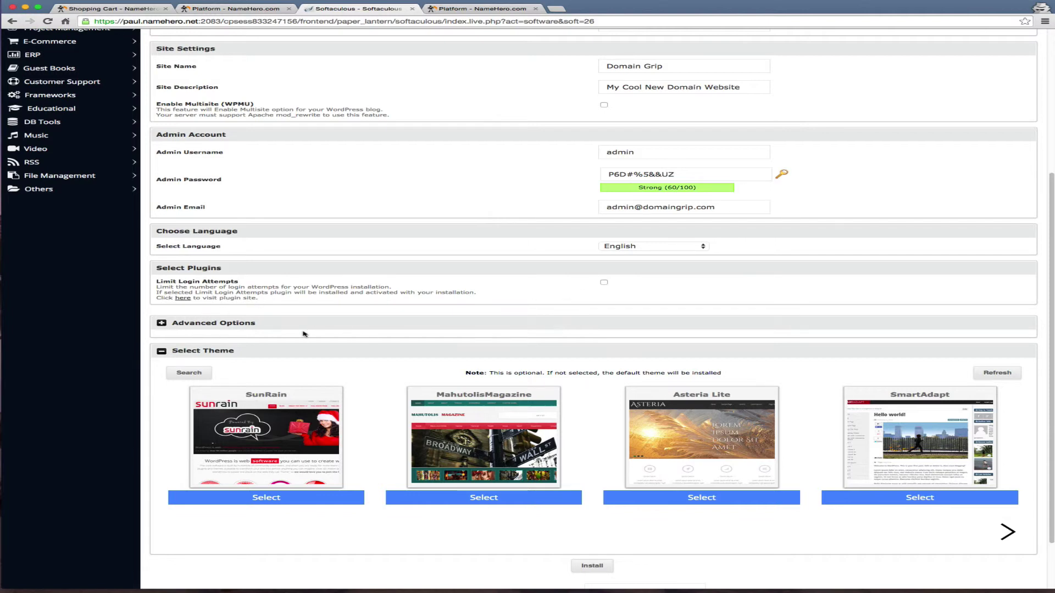
{"action": "left_click", "coordinate": [264, 328]}
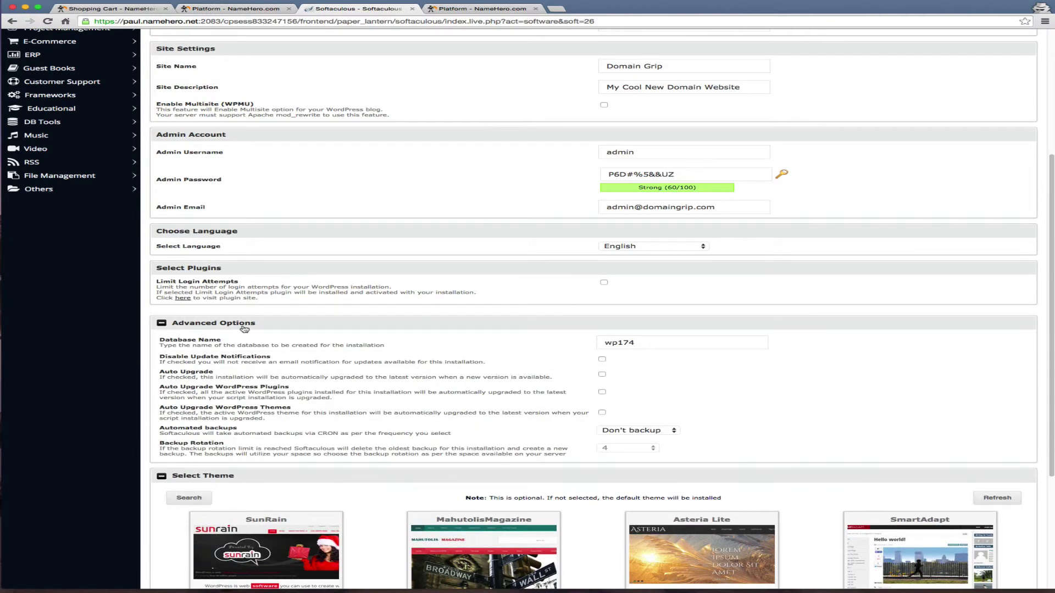
{"action": "left_click", "coordinate": [244, 328]}
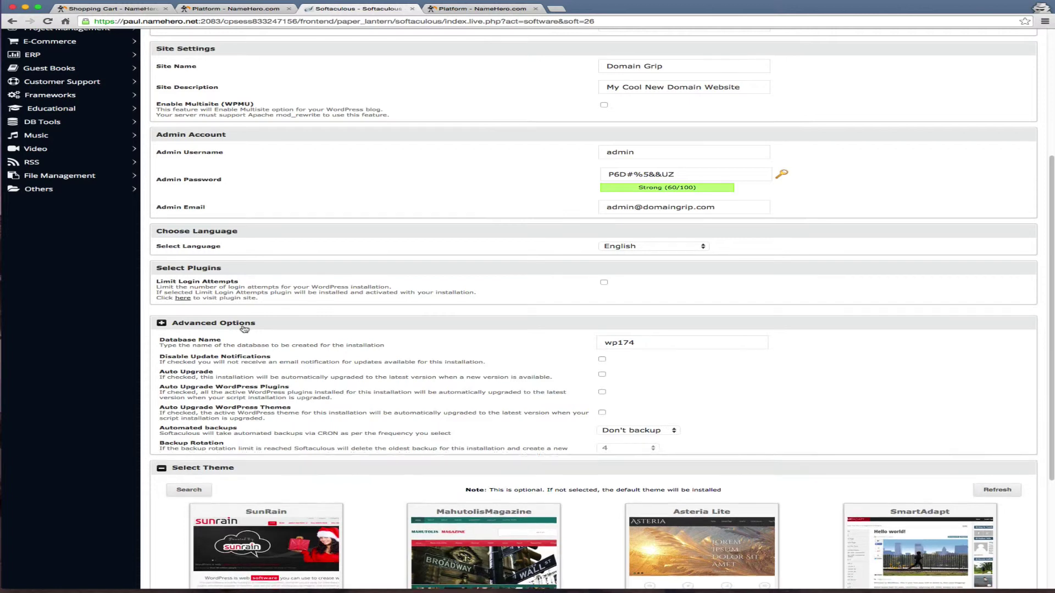
{"action": "scroll", "coordinate": [245, 329], "scroll_direction": "down", "scroll_amount": 1}
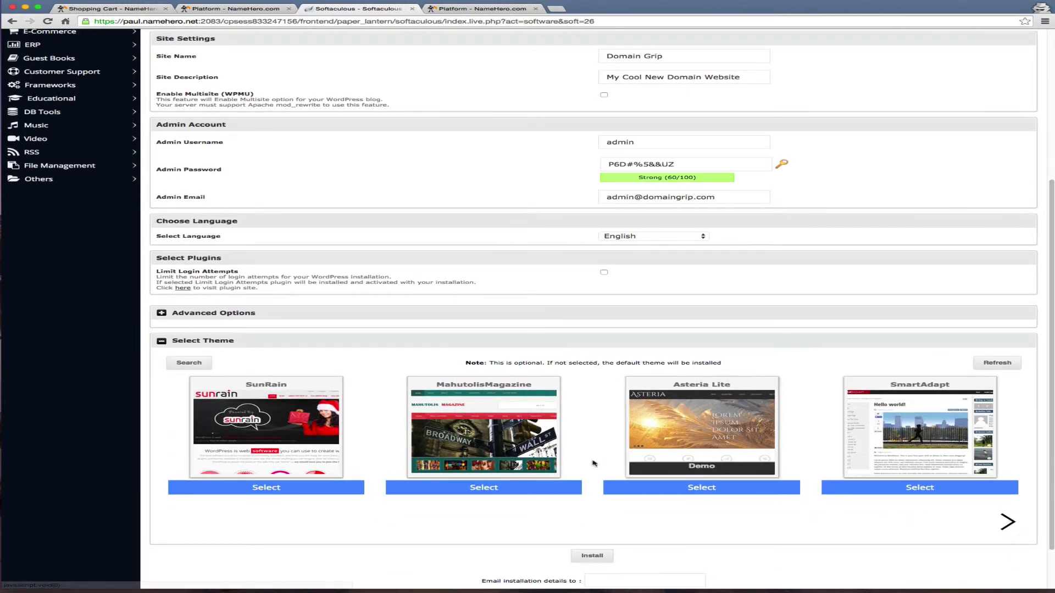
Step: Page through the theme carousel to Alhena Lite, select it, and launch the install
{"action": "scroll", "coordinate": [580, 466], "scroll_direction": "down", "scroll_amount": 1}
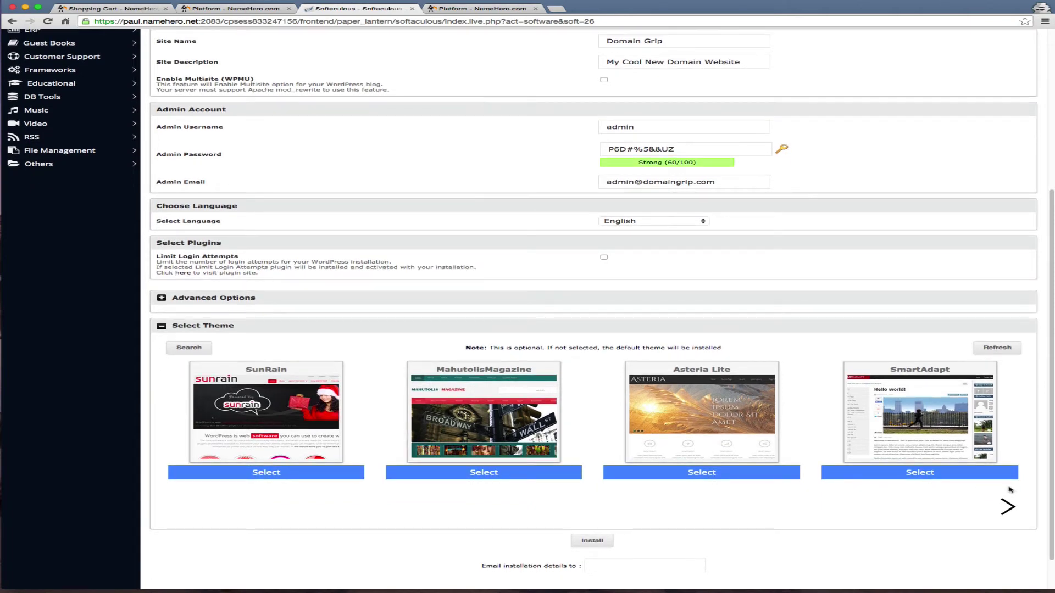
{"action": "left_click", "coordinate": [1007, 508]}
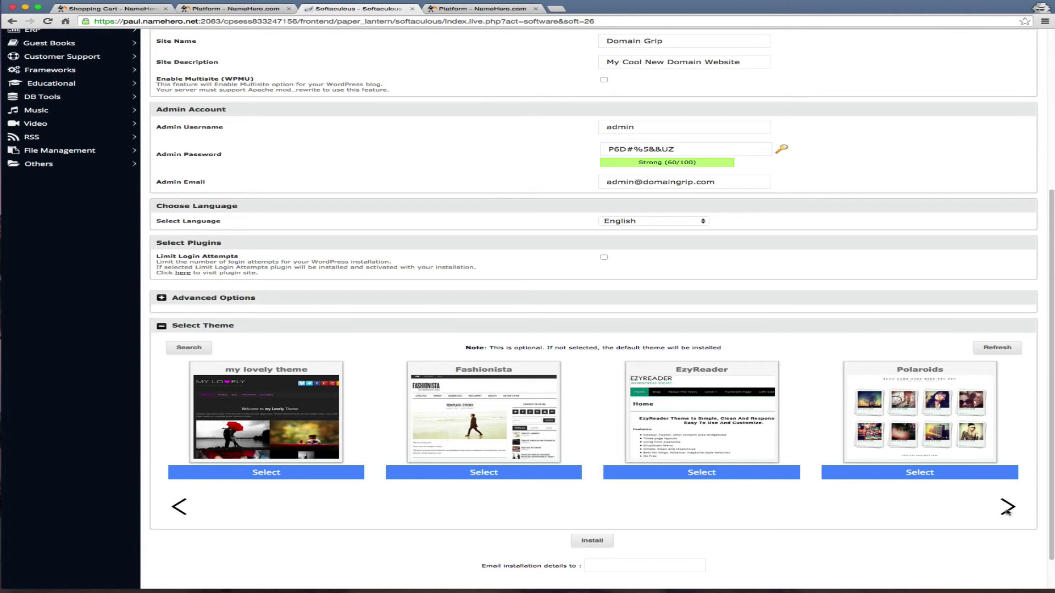
{"action": "left_click", "coordinate": [1007, 508]}
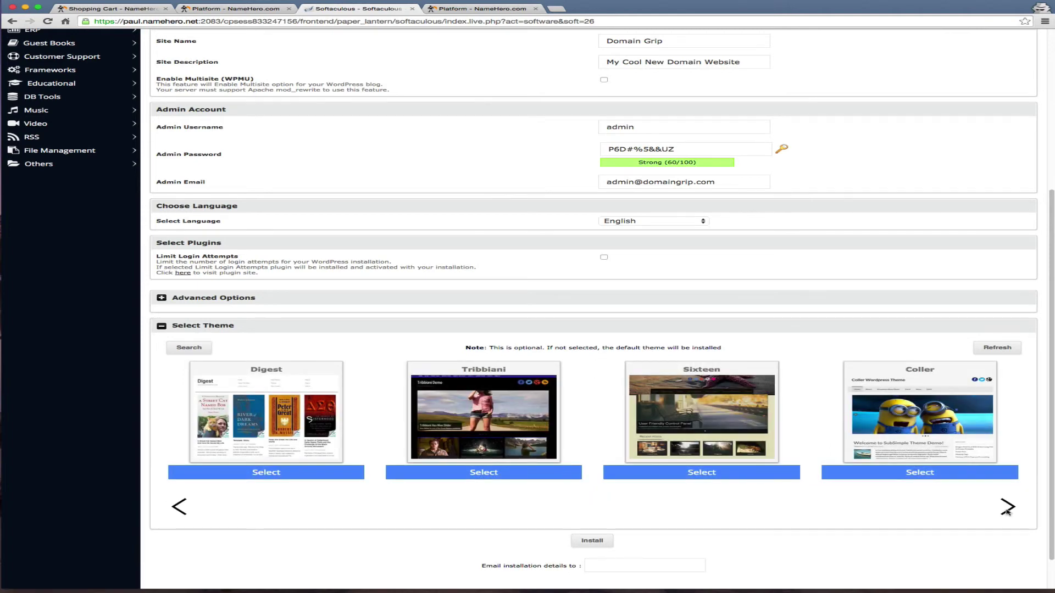
{"action": "left_click", "coordinate": [1008, 508]}
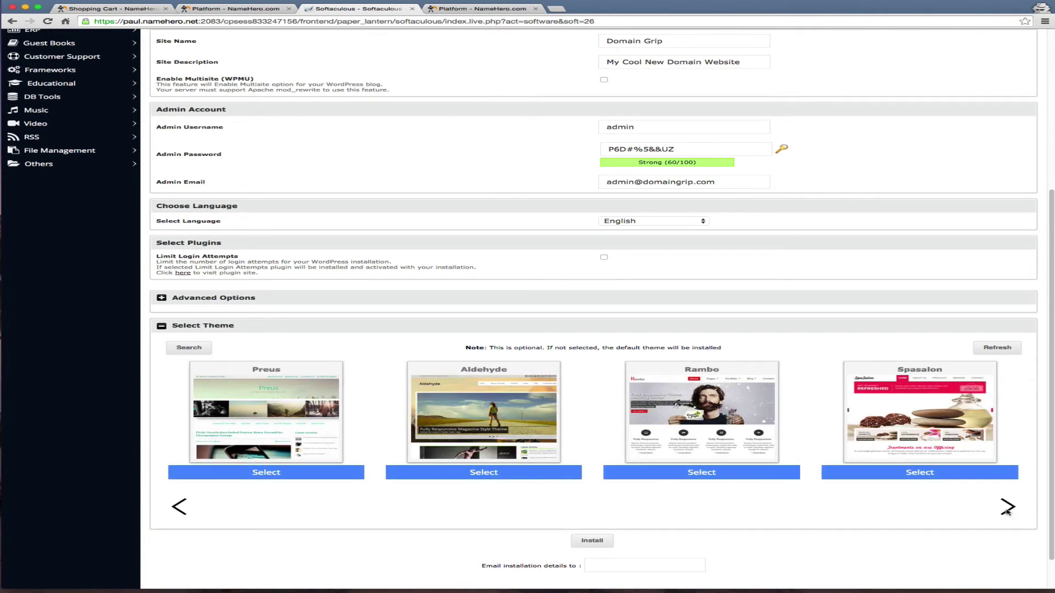
{"action": "left_click", "coordinate": [1008, 509]}
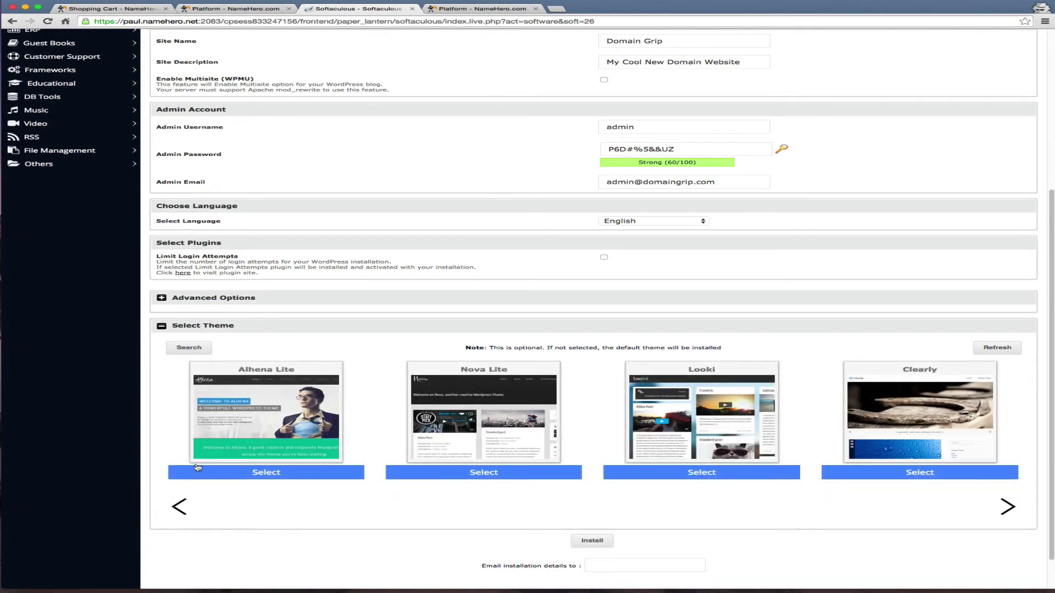
{"action": "left_click", "coordinate": [237, 423]}
{"action": "left_click", "coordinate": [592, 540]}
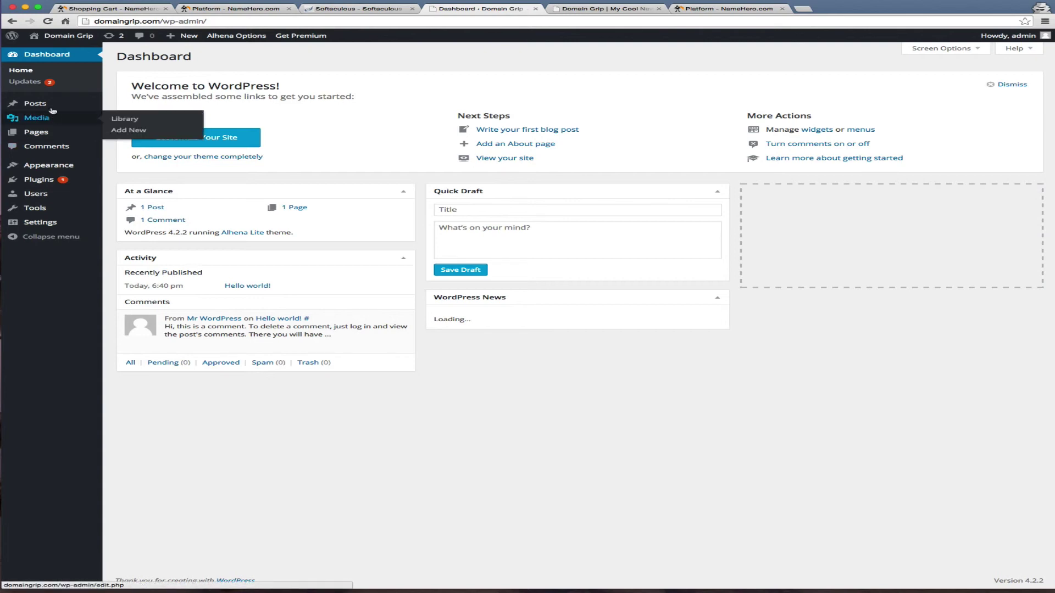
Step: Open the Hello world! post in the editor, checking it on the live site first
{"action": "left_click", "coordinate": [127, 104]}
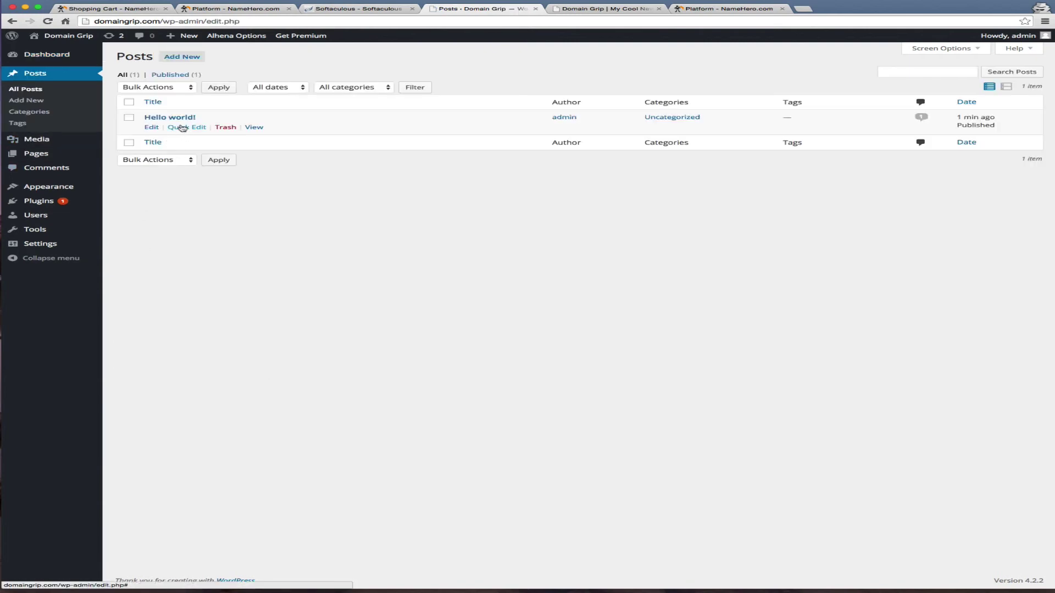
{"action": "left_click", "coordinate": [151, 127]}
{"action": "left_click", "coordinate": [598, 9]}
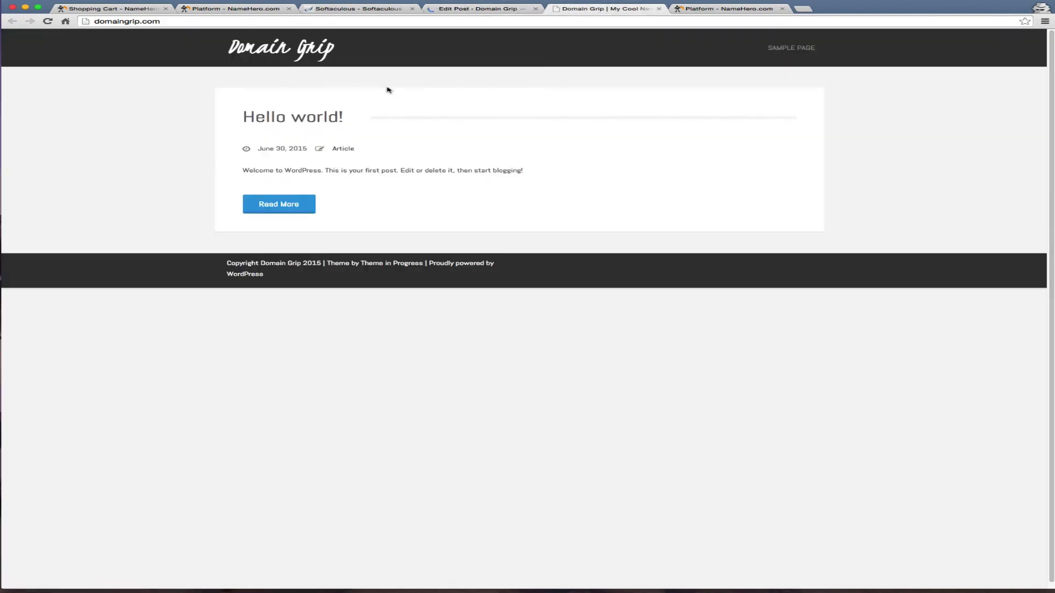
{"action": "left_click", "coordinate": [266, 124]}
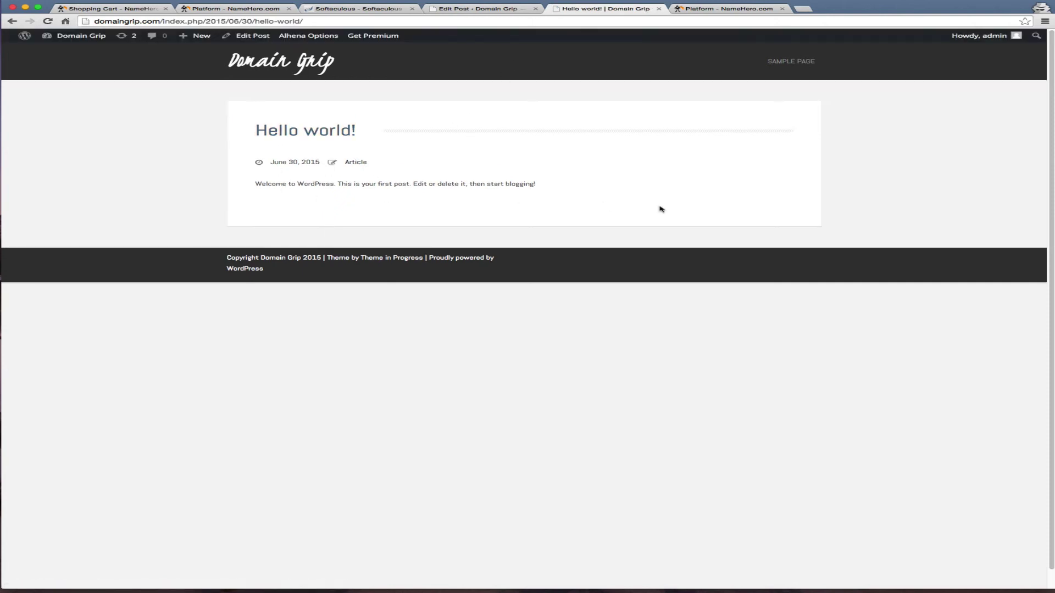
{"action": "left_click", "coordinate": [505, 11]}
Step: Replace the Hello world! body with 'Test 1. 2. 3...' and update the post
{"action": "left_click_drag", "start_coordinate": [498, 154], "coordinate": [122, 154]}
{"action": "type", "text": "Test 12."}
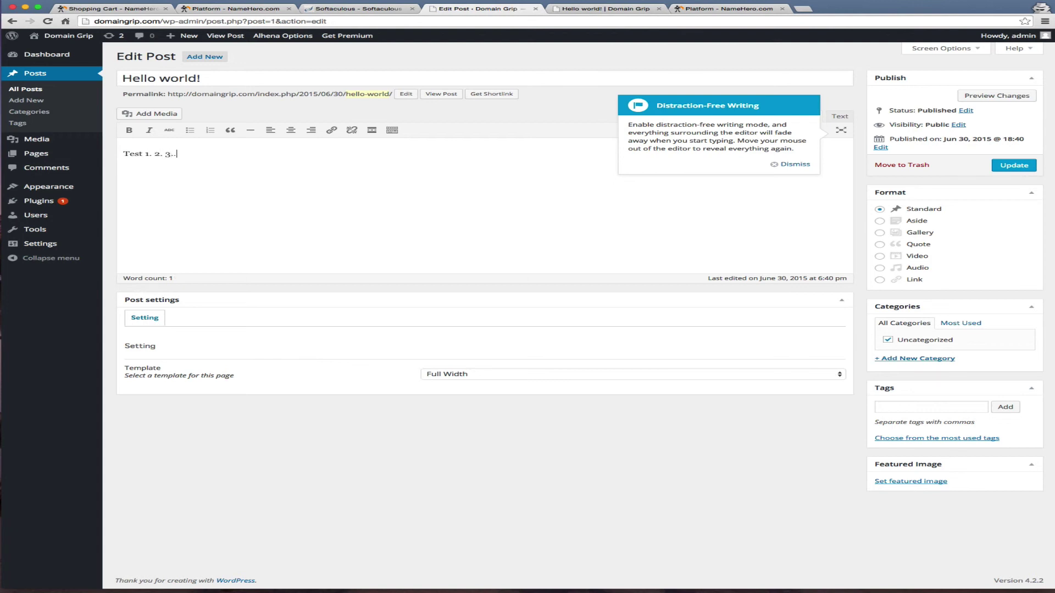
{"action": "left_click", "coordinate": [1014, 165]}
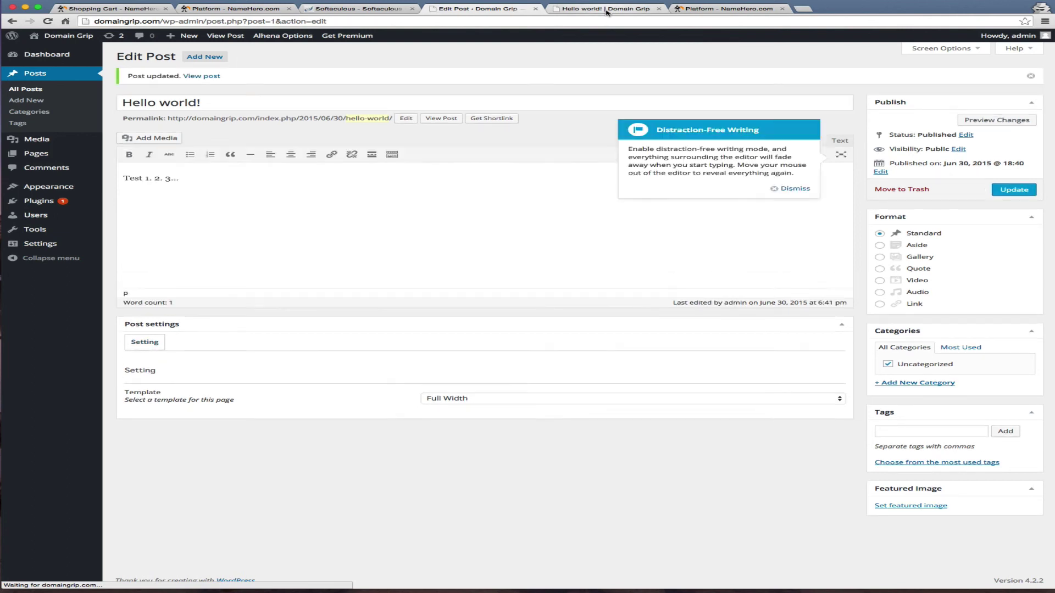
{"action": "left_click", "coordinate": [607, 12]}
Step: Reload the live post, then view the Domain Grip home page showing the new excerpt
{"action": "left_click", "coordinate": [49, 22]}
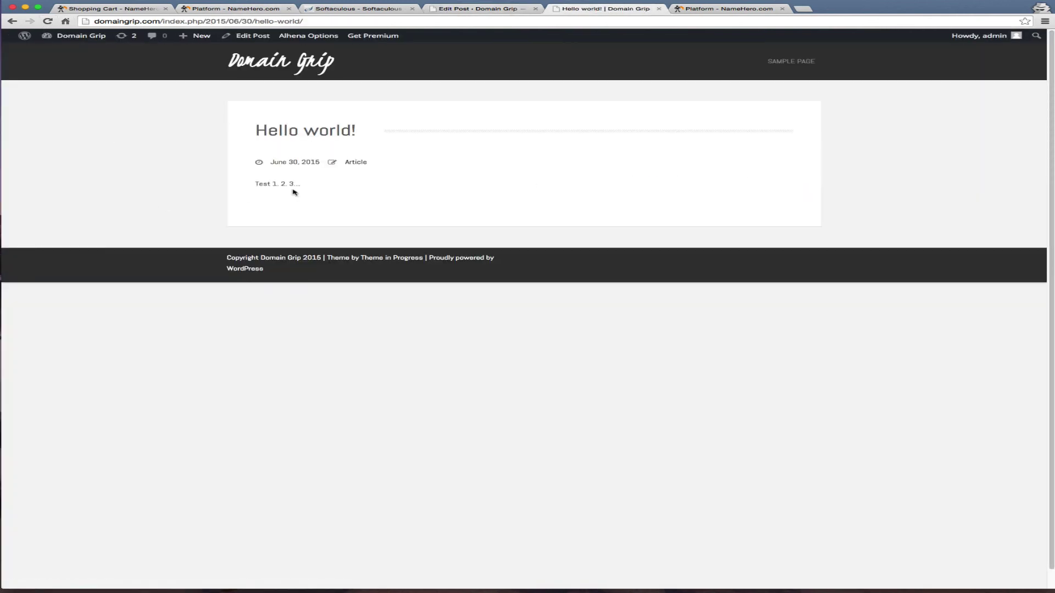
{"action": "left_click", "coordinate": [256, 61]}
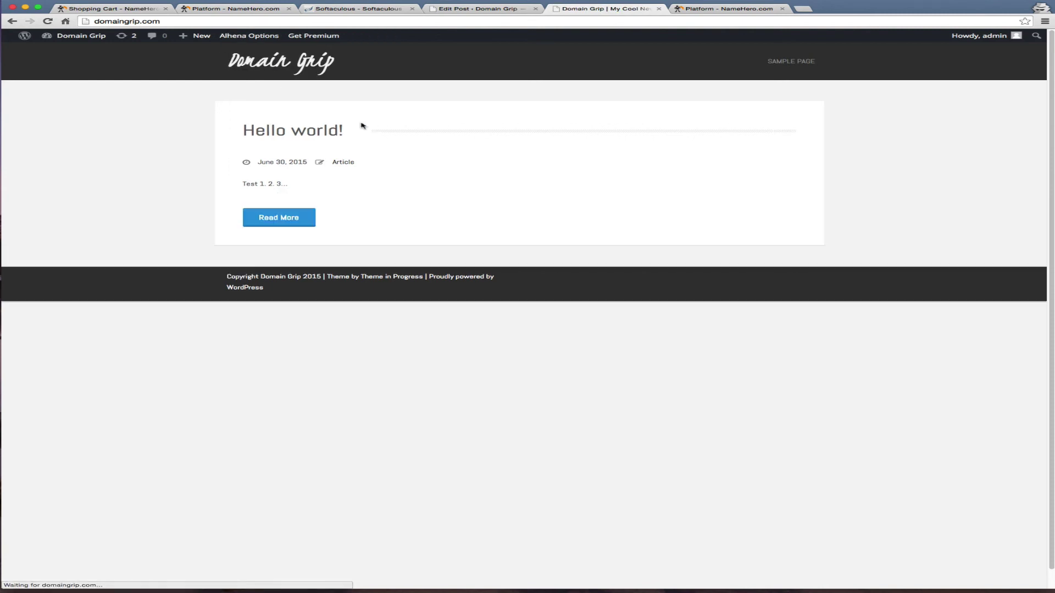